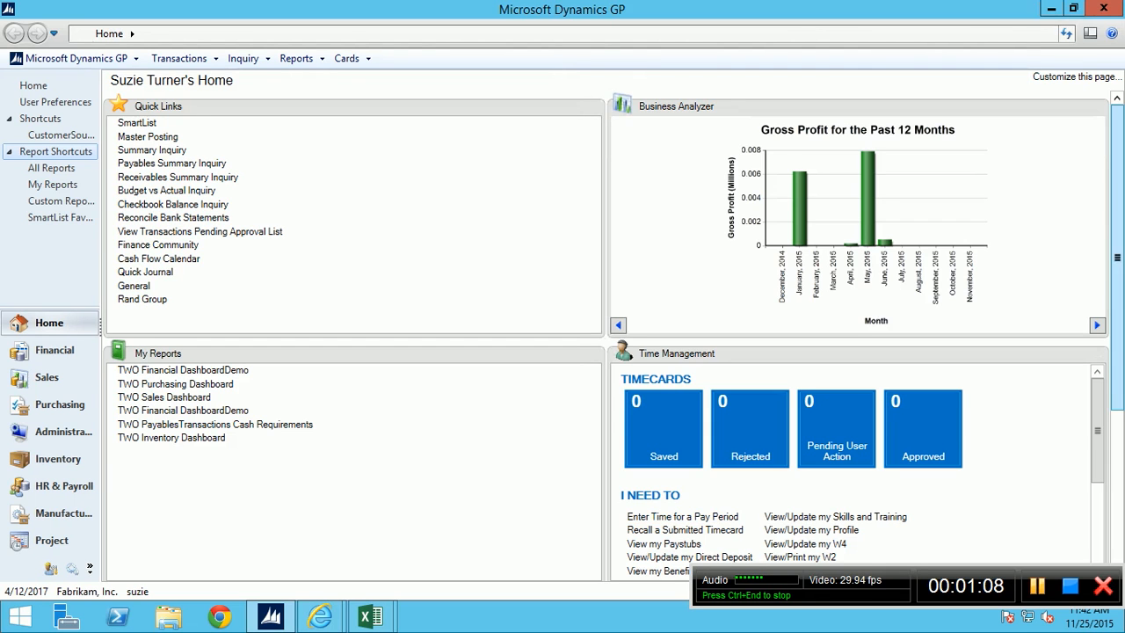
# Review the home page's Time Management and Procurement sections, including the requisitions list, and check the page's customization options.
pyautogui.scroll(-2, 1116, 264)
pyautogui.scroll(-3, 606, 342)
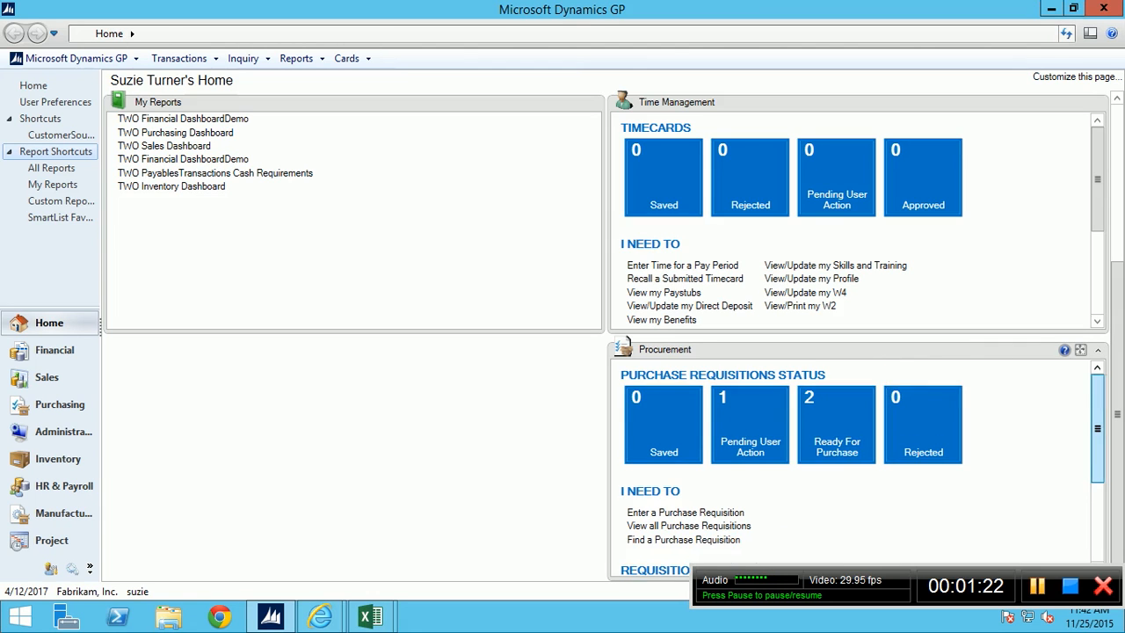
pyautogui.scroll(-2, 861, 466)
pyautogui.scroll(-1, 861, 465)
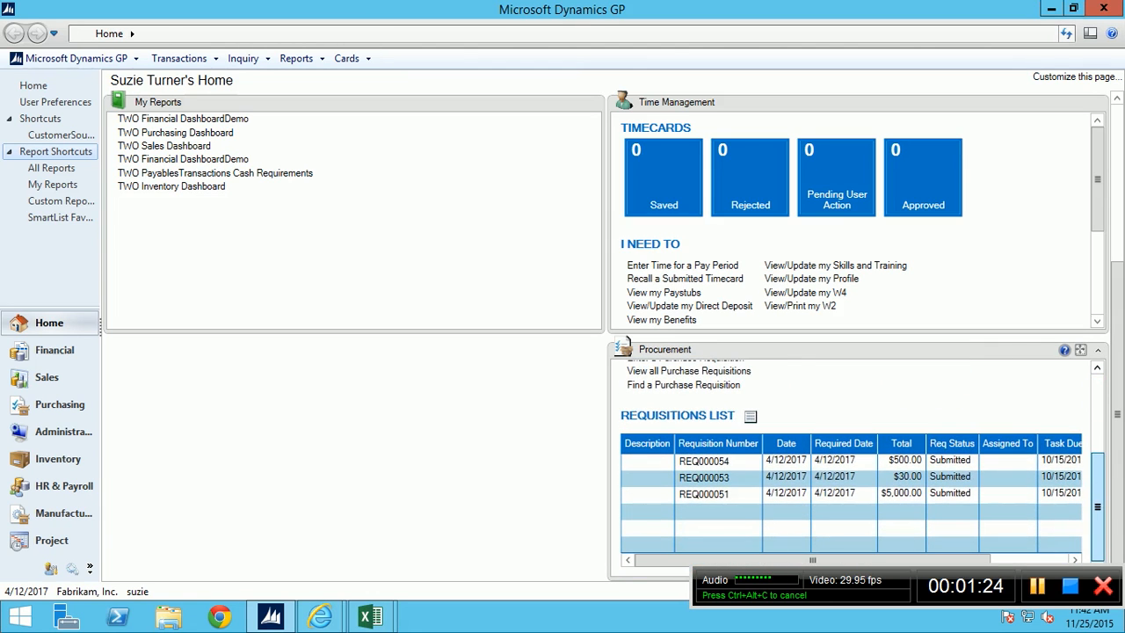
pyautogui.scroll(3, 861, 466)
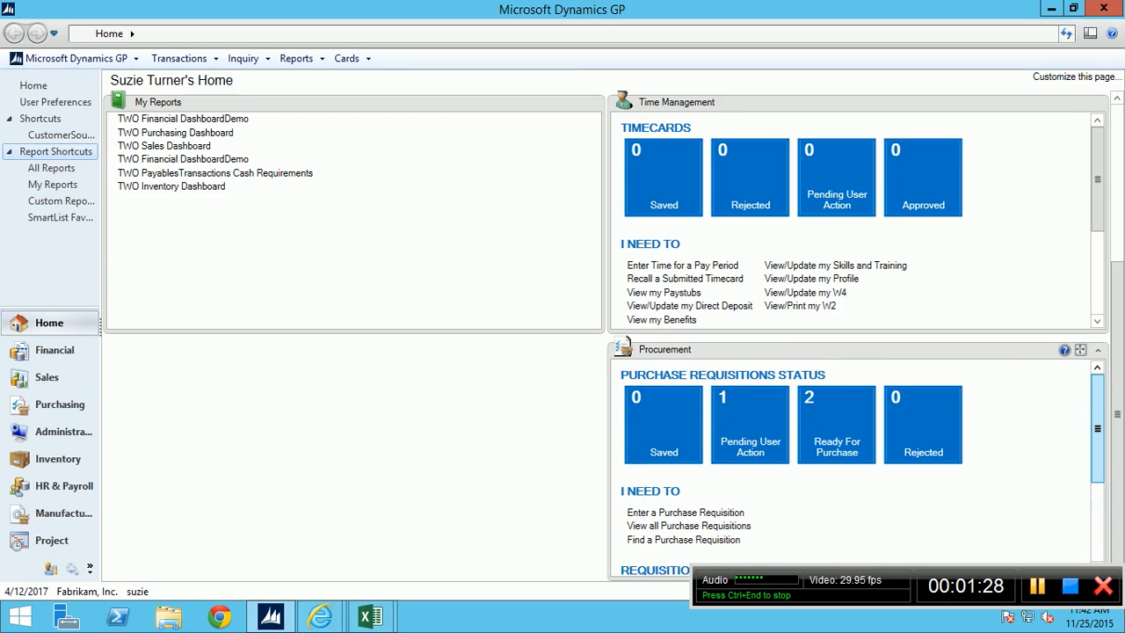
pyautogui.moveTo(1117, 414); pyautogui.dragTo(1117, 258)
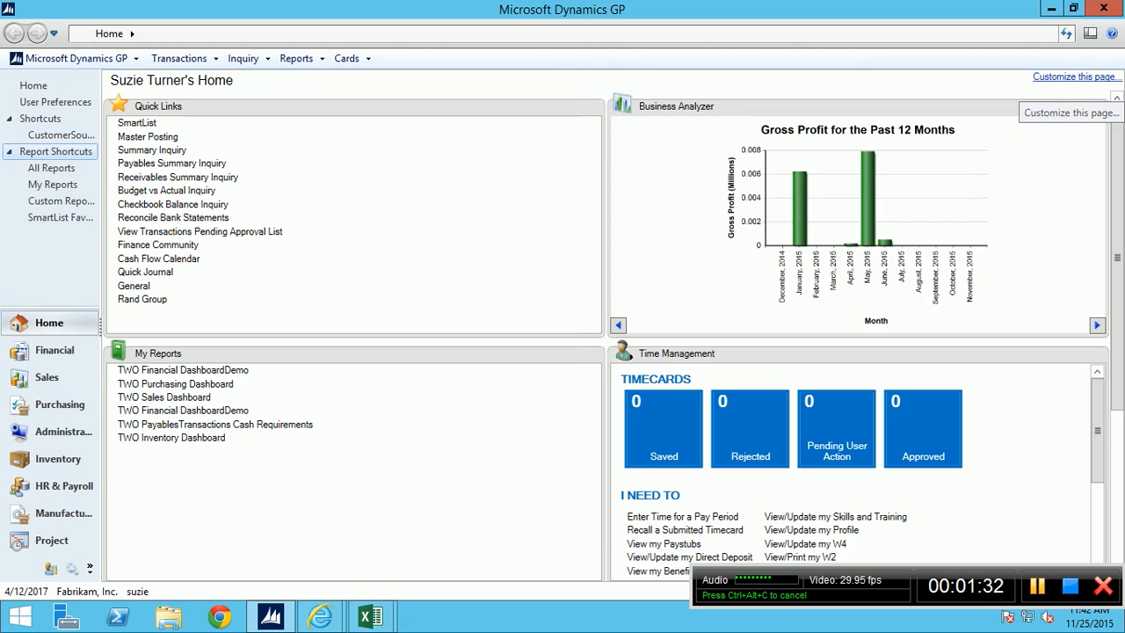
pyautogui.click(1076, 76)
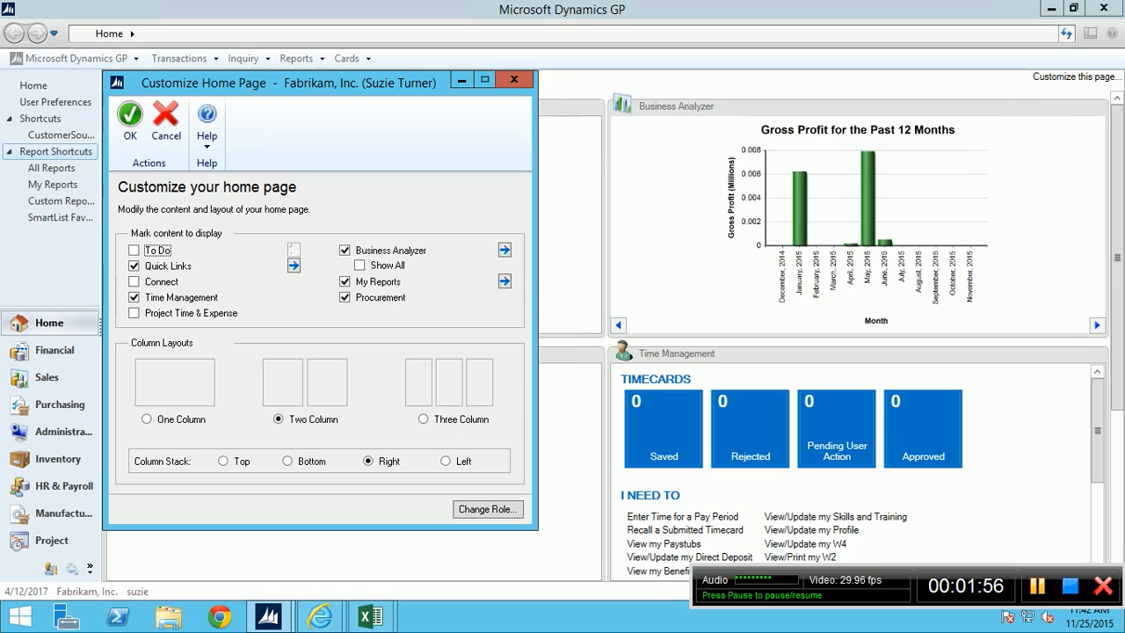
pyautogui.click(515, 80)
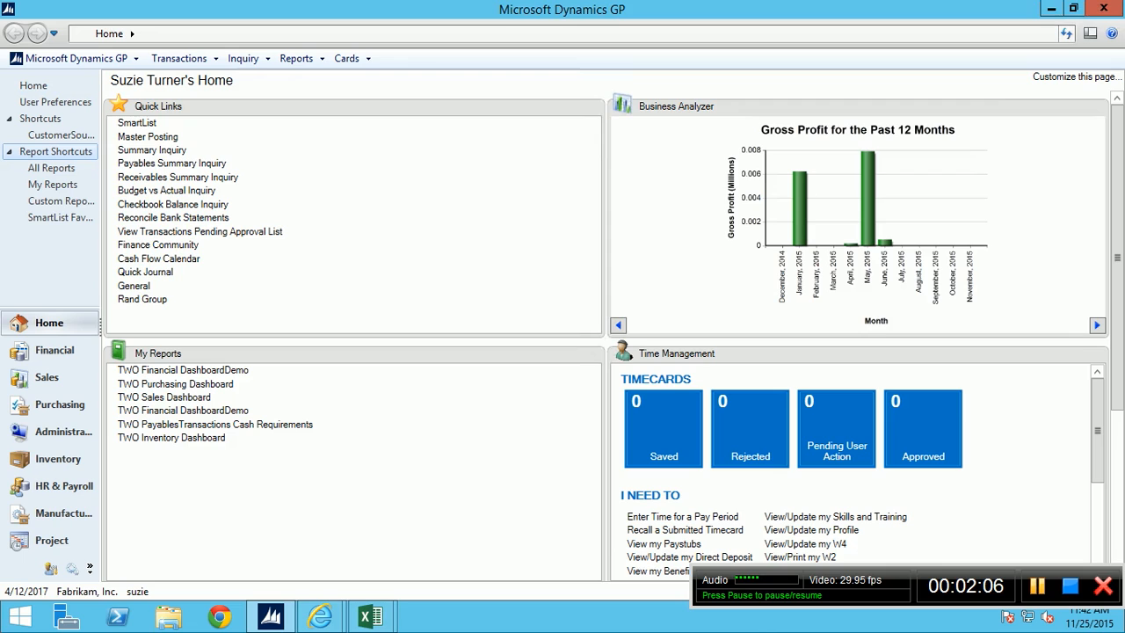
# Hide the HR & Payroll and Manufacturing buttons from the navigation pane through its options.
pyautogui.rightClick(56, 152)
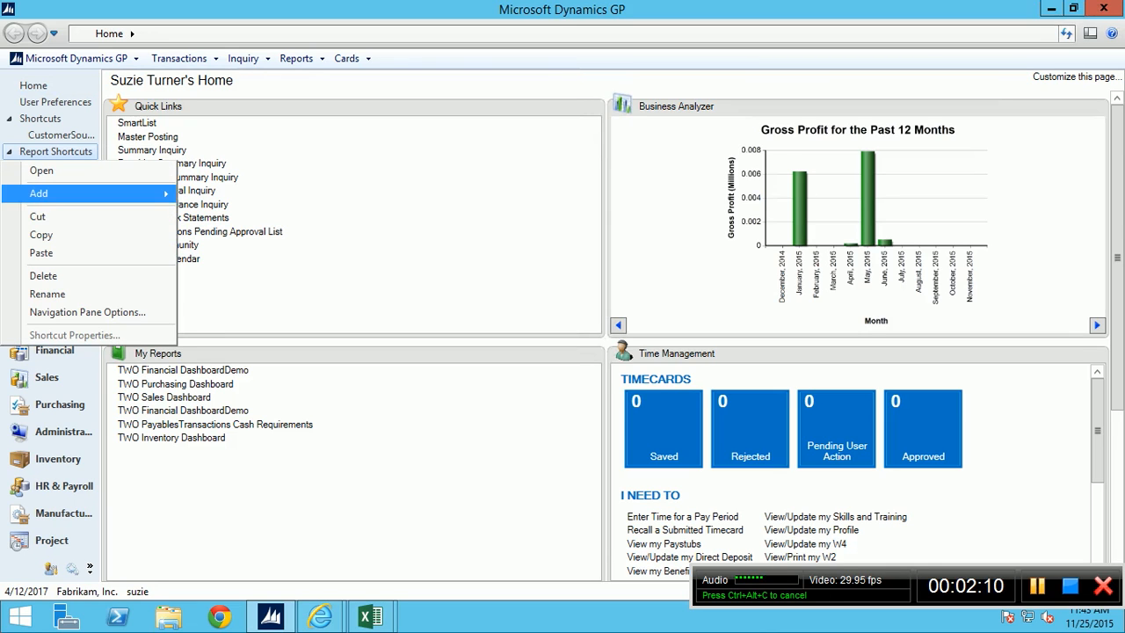
pyautogui.moveTo(53, 193)
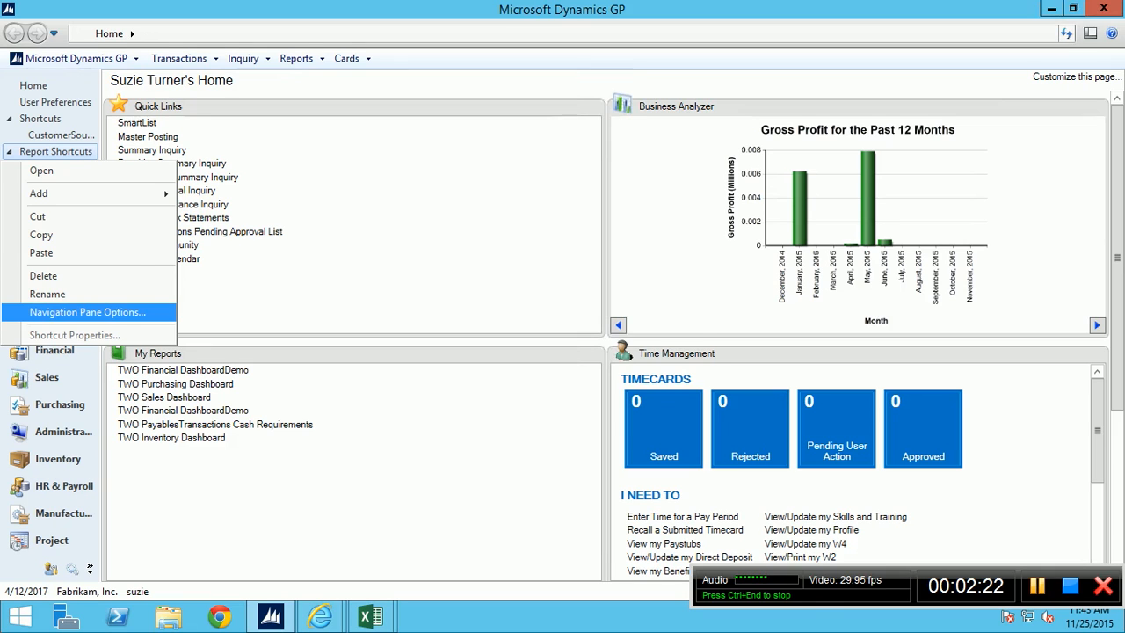
pyautogui.click(87, 313)
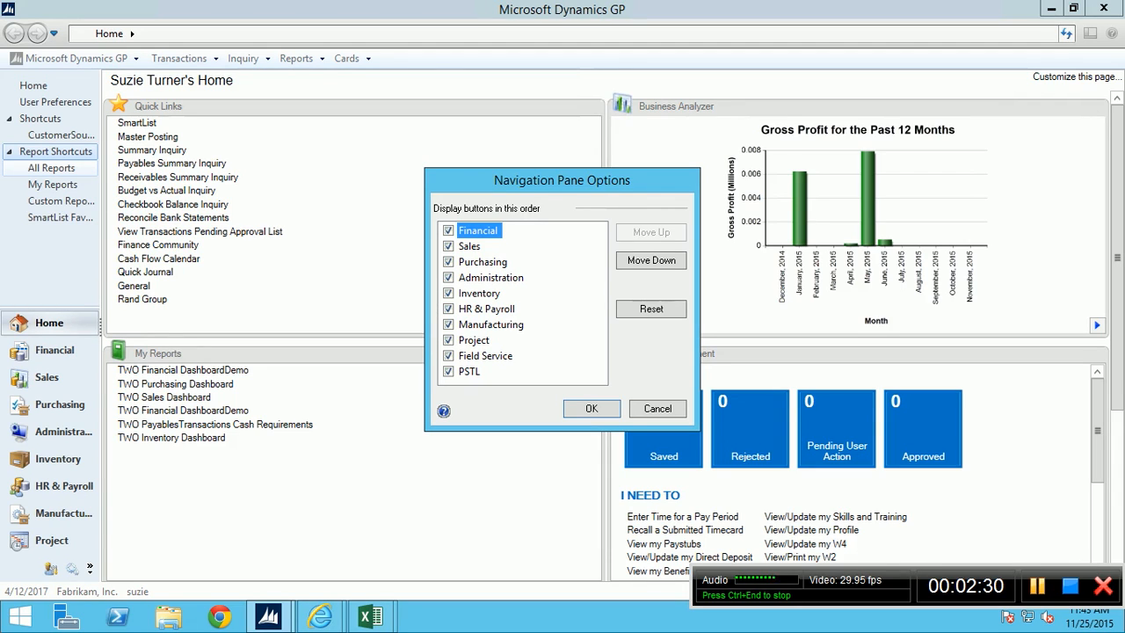
pyautogui.click(448, 310)
pyautogui.click(448, 326)
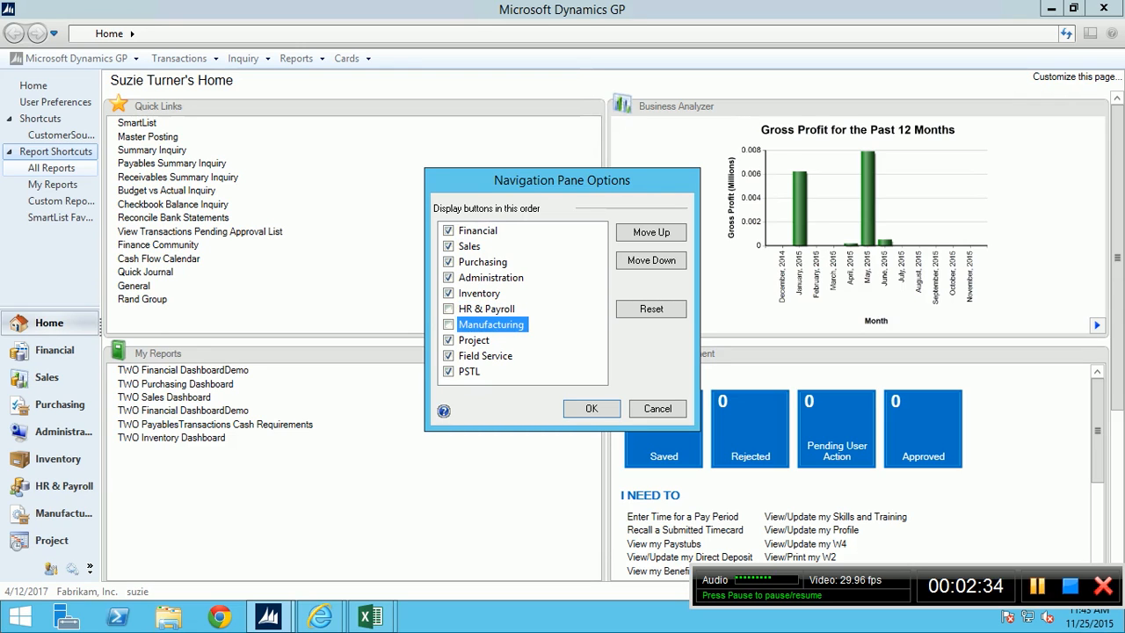
pyautogui.click(592, 409)
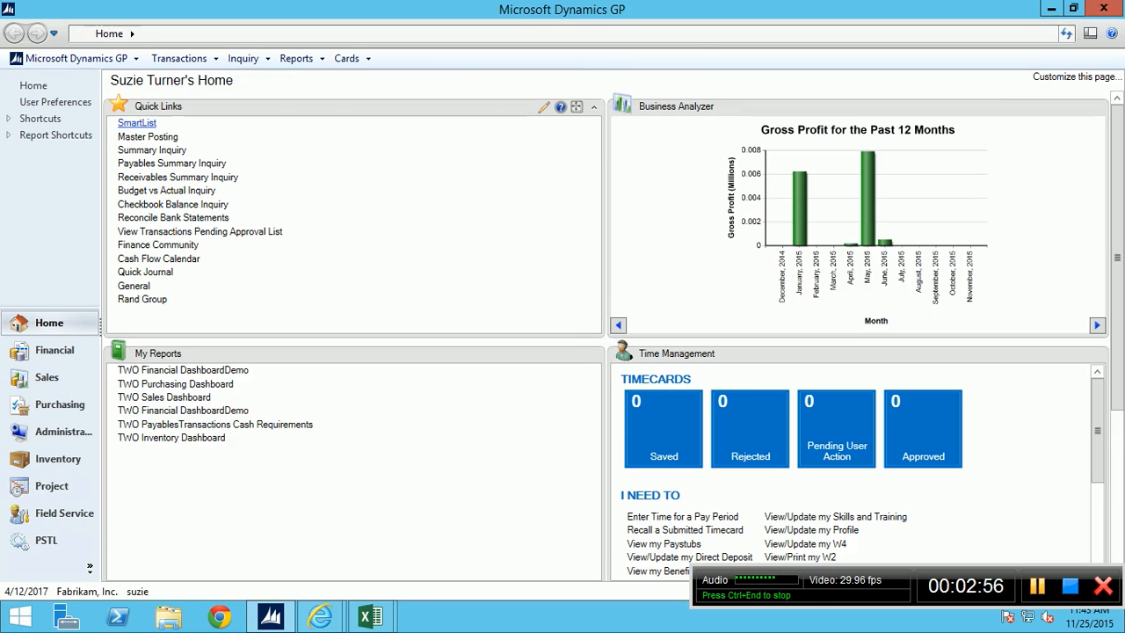
# Open SmartList from the home page's Quick Links and maximize its window.
pyautogui.click(137, 123)
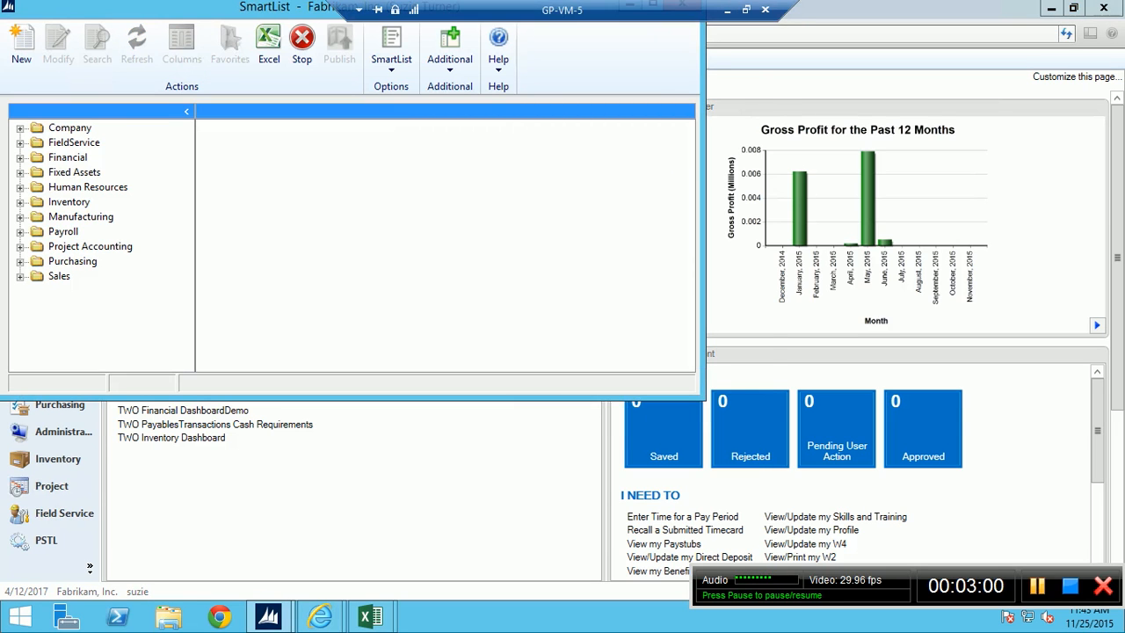
pyautogui.moveTo(263, 8); pyautogui.dragTo(335, 103)
pyautogui.click(722, 96)
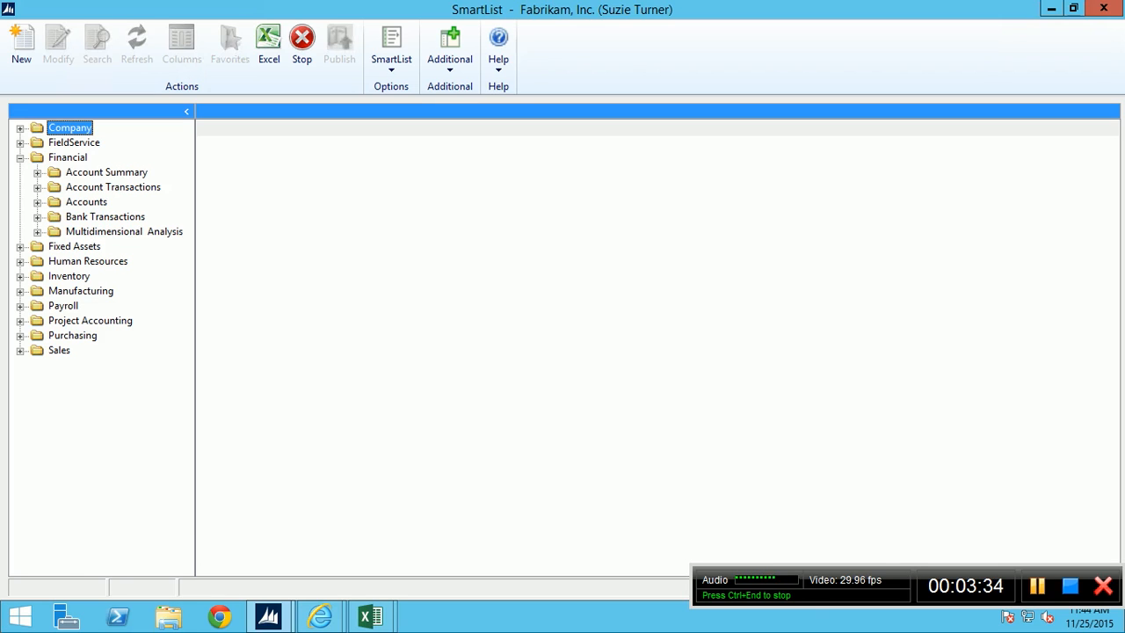
# Expand the Financial Account Transactions folder and display the default (*) list under Fixed Assets.
pyautogui.click(37, 187)
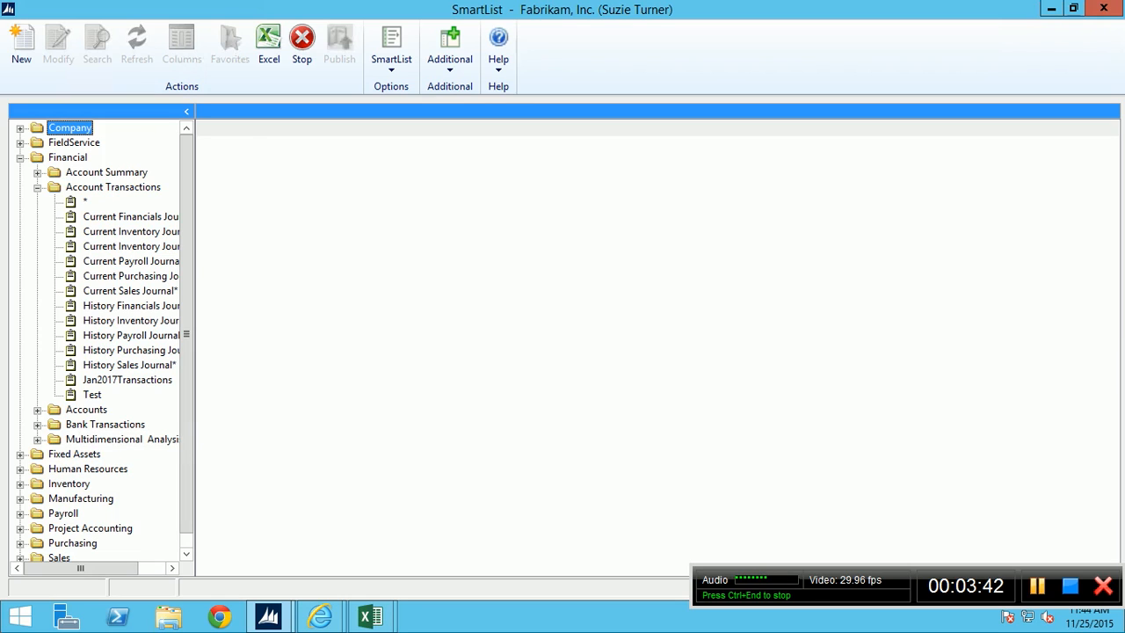
pyautogui.click(20, 455)
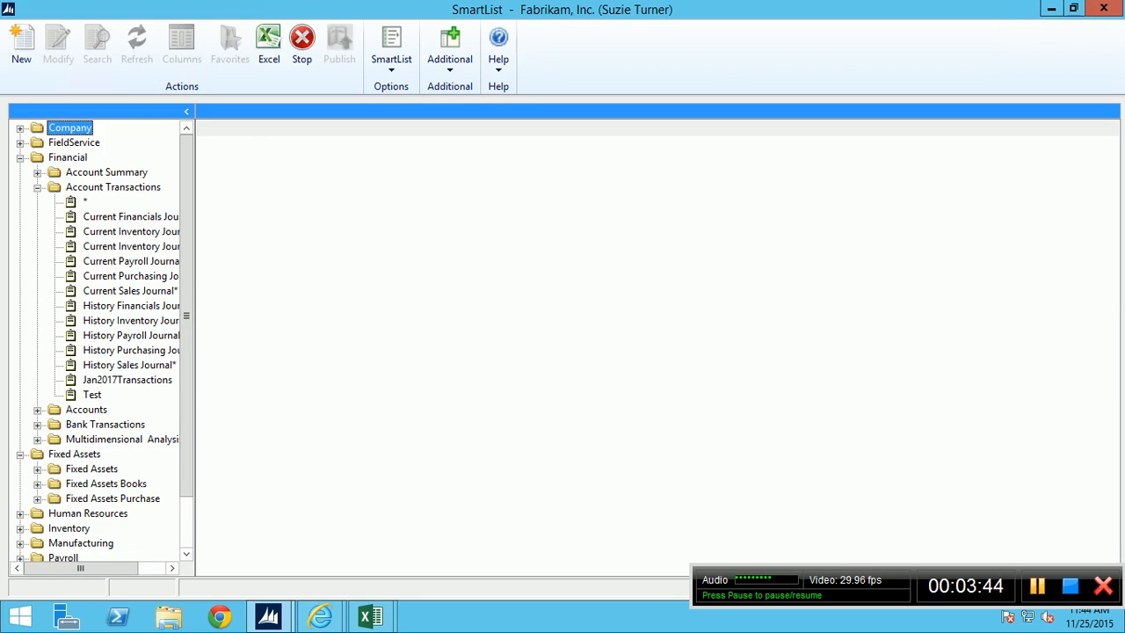
pyautogui.click(38, 470)
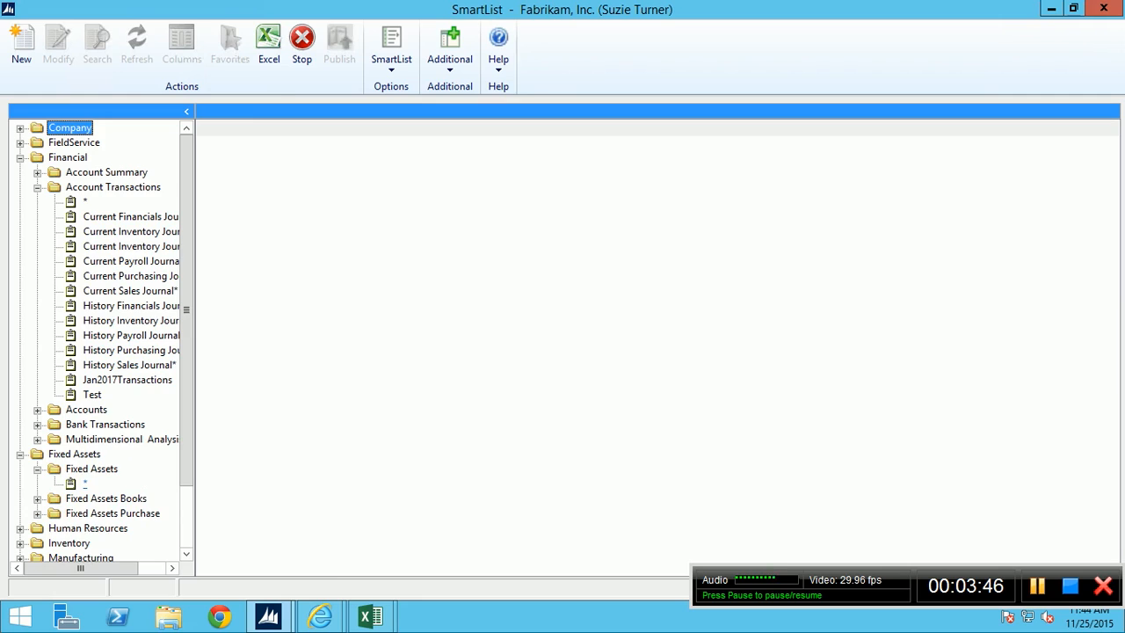
pyautogui.click(84, 483)
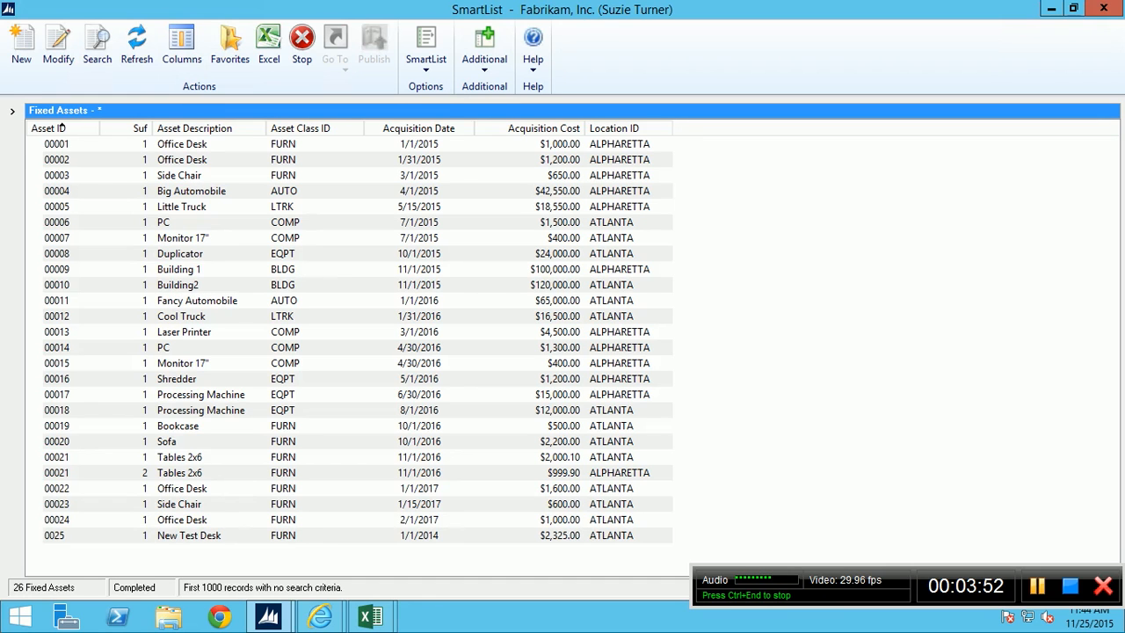
# Sort the fixed assets by Asset Class ID, Acquisition Date, Acquisition Cost, Location ID, Asset Description and Suf in turn.
pyautogui.click(312, 128)
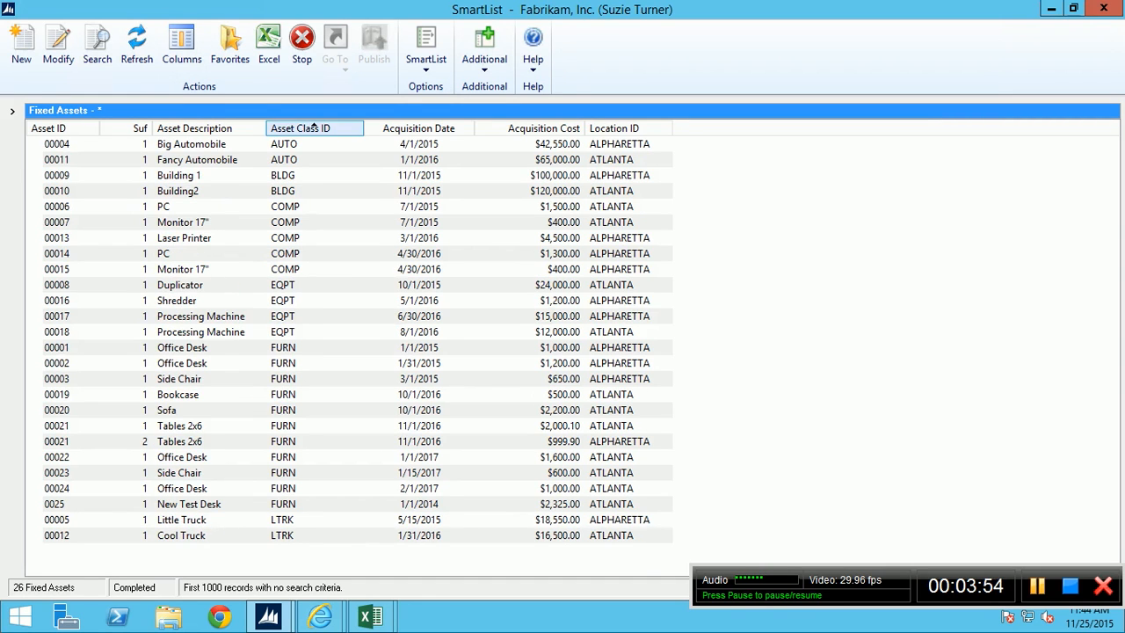
pyautogui.click(413, 128)
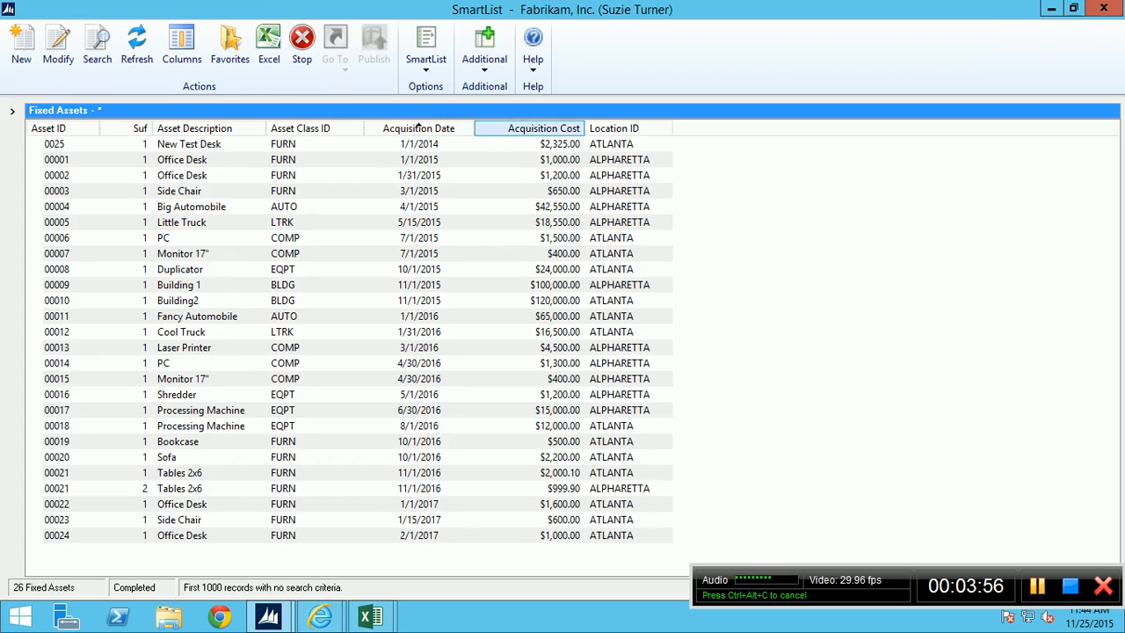
pyautogui.click(540, 128)
pyautogui.click(628, 129)
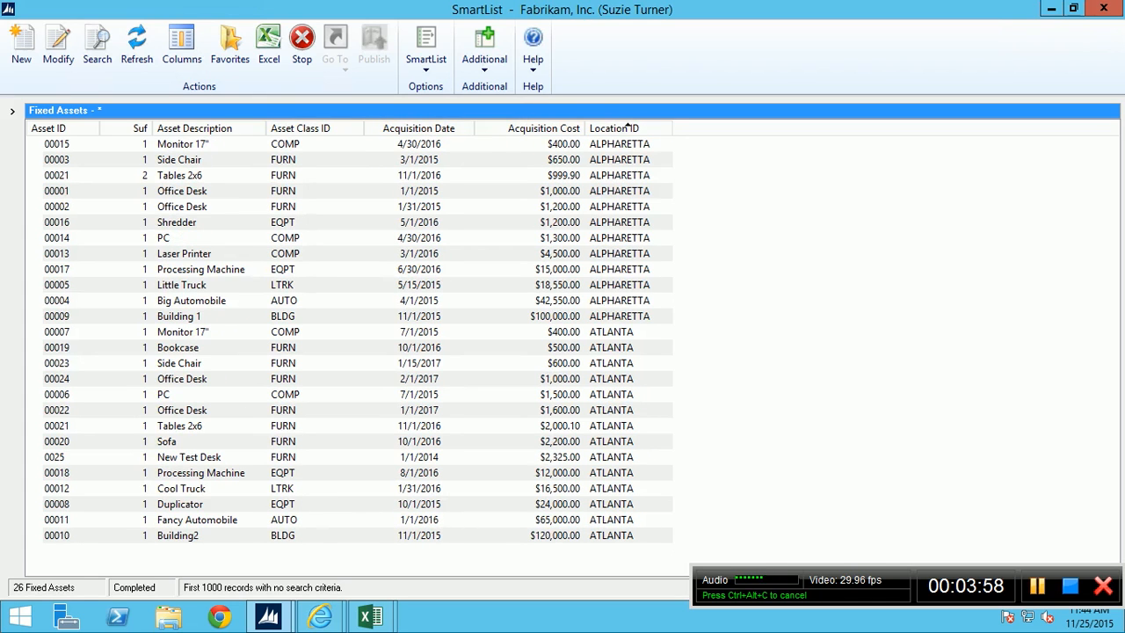
pyautogui.click(209, 128)
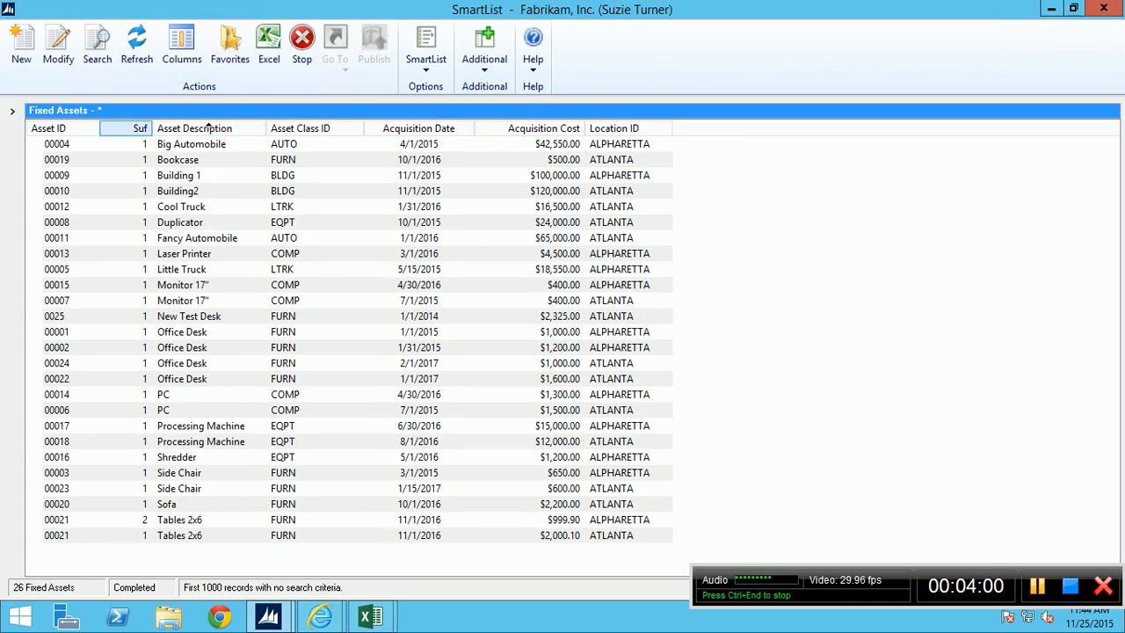
pyautogui.click(132, 128)
# Check the Fixed Assets list's column display options without changes, select the Cool Truck record, and close SmartList.
pyautogui.click(181, 48)
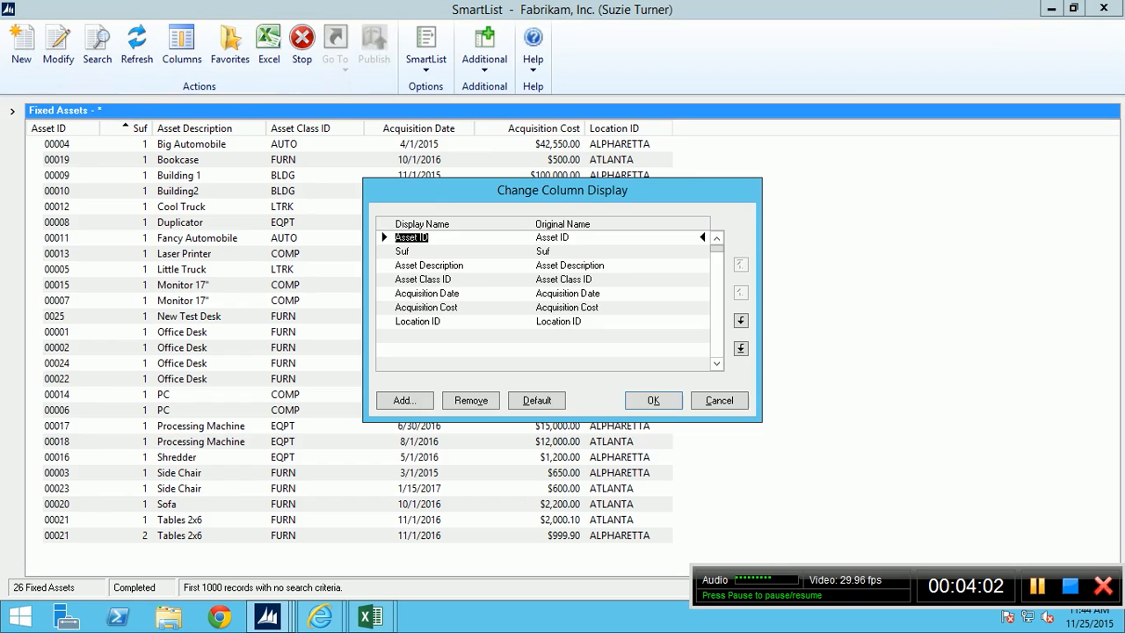
pyautogui.click(719, 401)
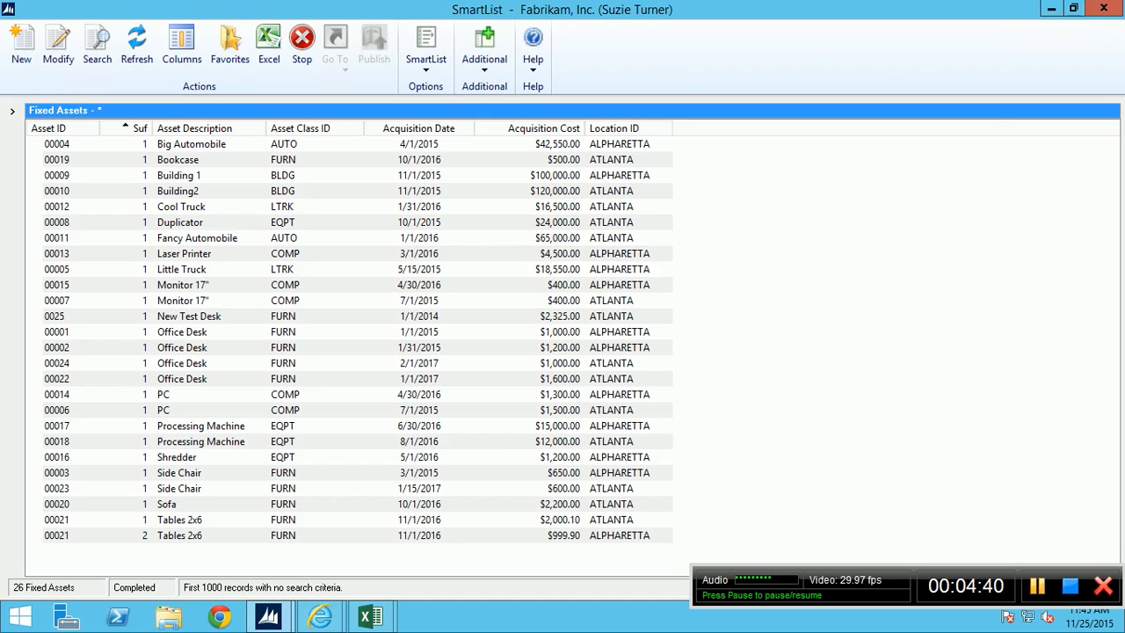
pyautogui.click(182, 207)
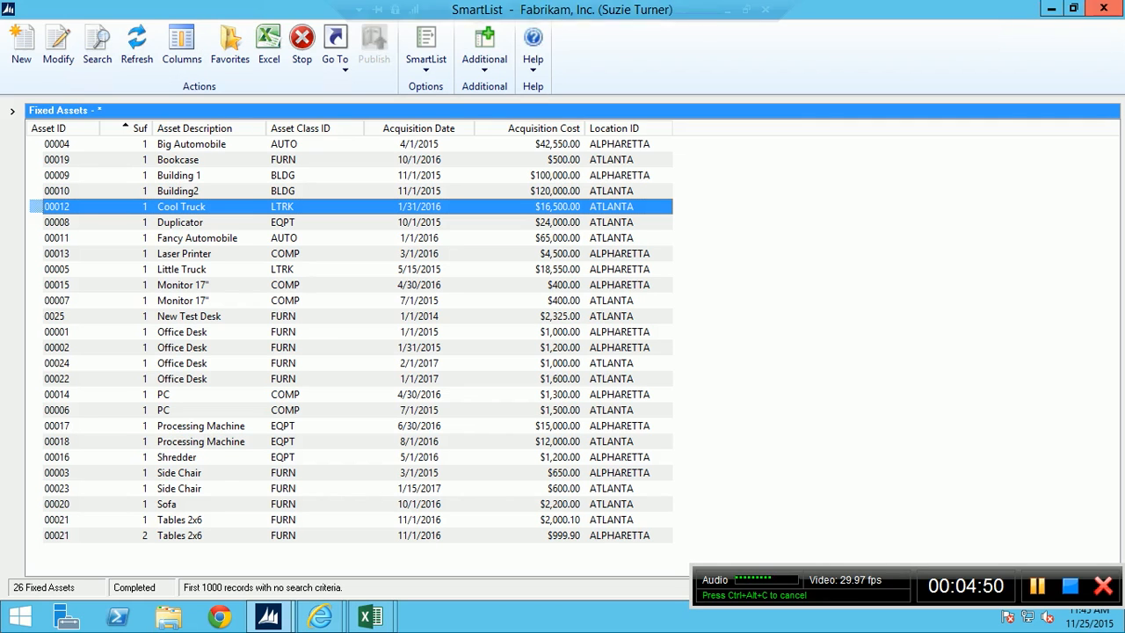
pyautogui.click(1104, 8)
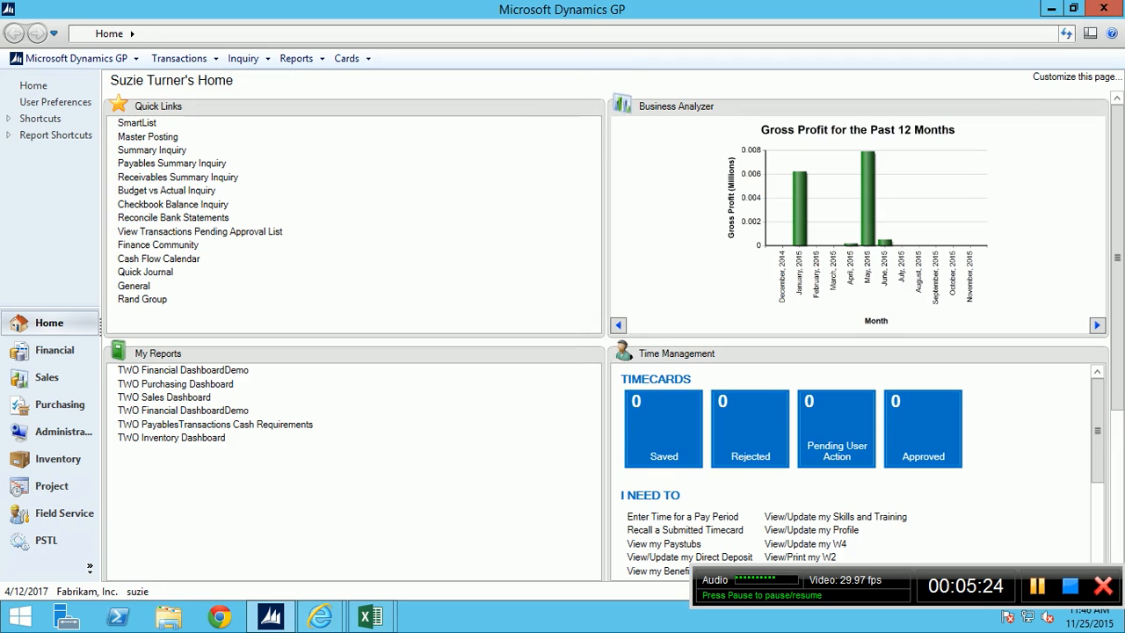
# Open a blank purchase requisition entry from the home page's Procurement section, view its fields, and close it without saving.
pyautogui.scroll(-3, 613, 346)
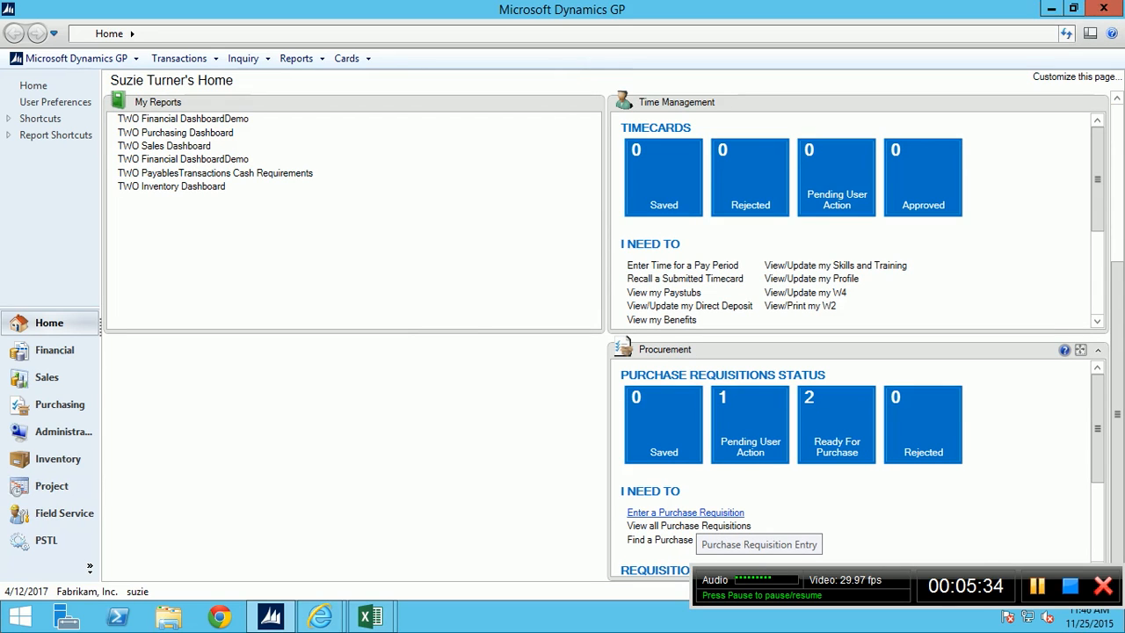
pyautogui.click(686, 513)
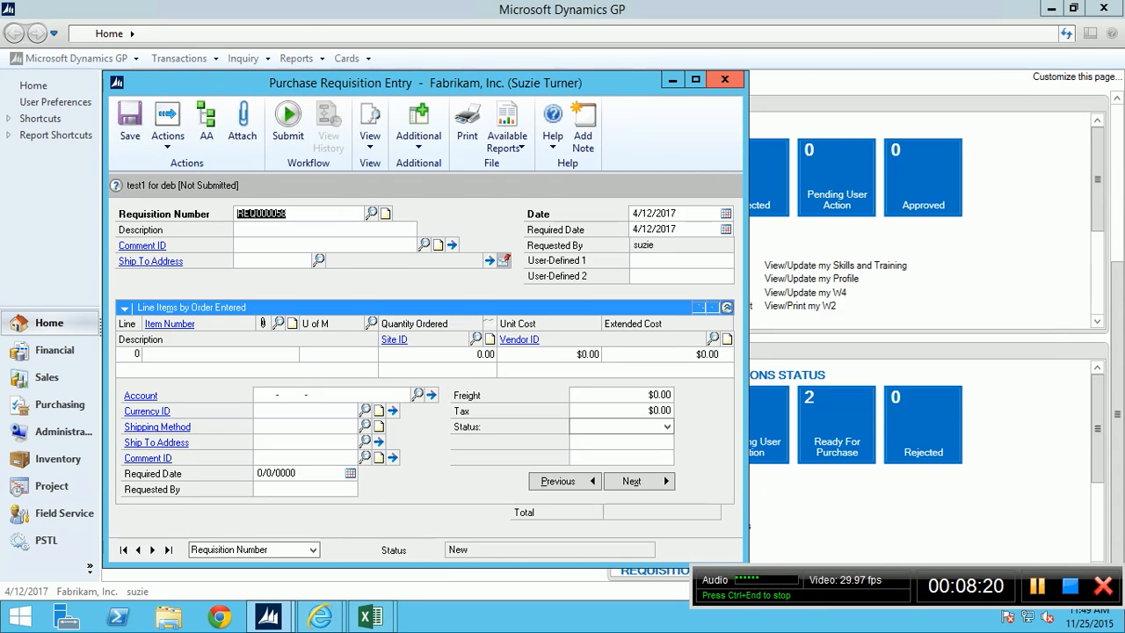
pyautogui.click(724, 79)
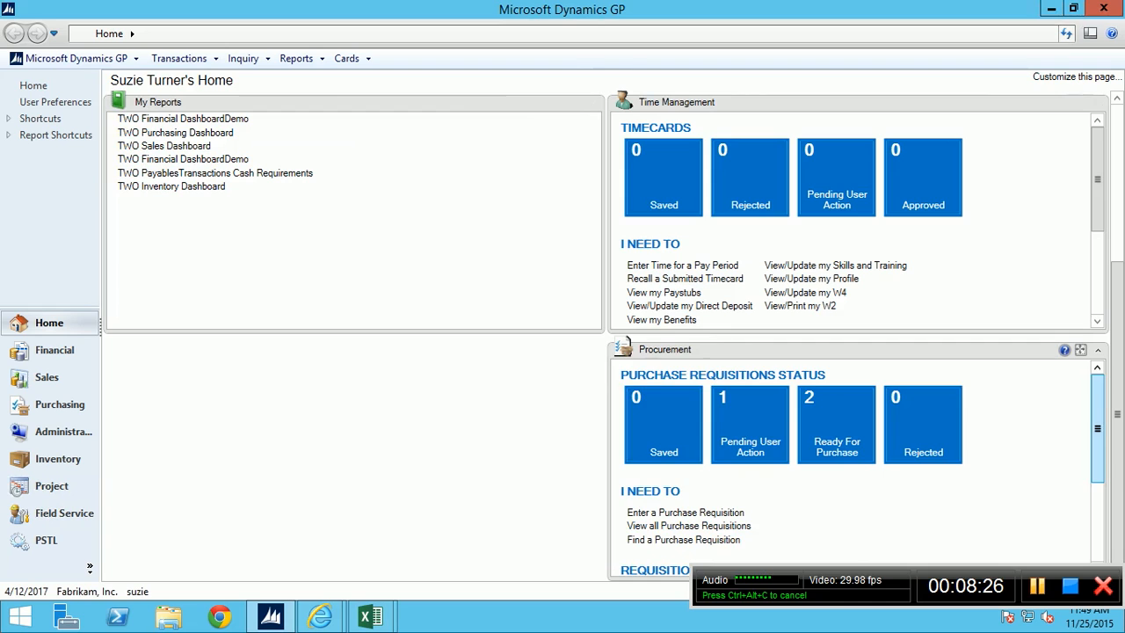
# View the Ready For Purchase requisitions from the Procurement section, mark the $5,000.00 requisition to see its available actions, and close the list.
pyautogui.scroll(-2, 792, 492)
pyautogui.scroll(-1, 852, 466)
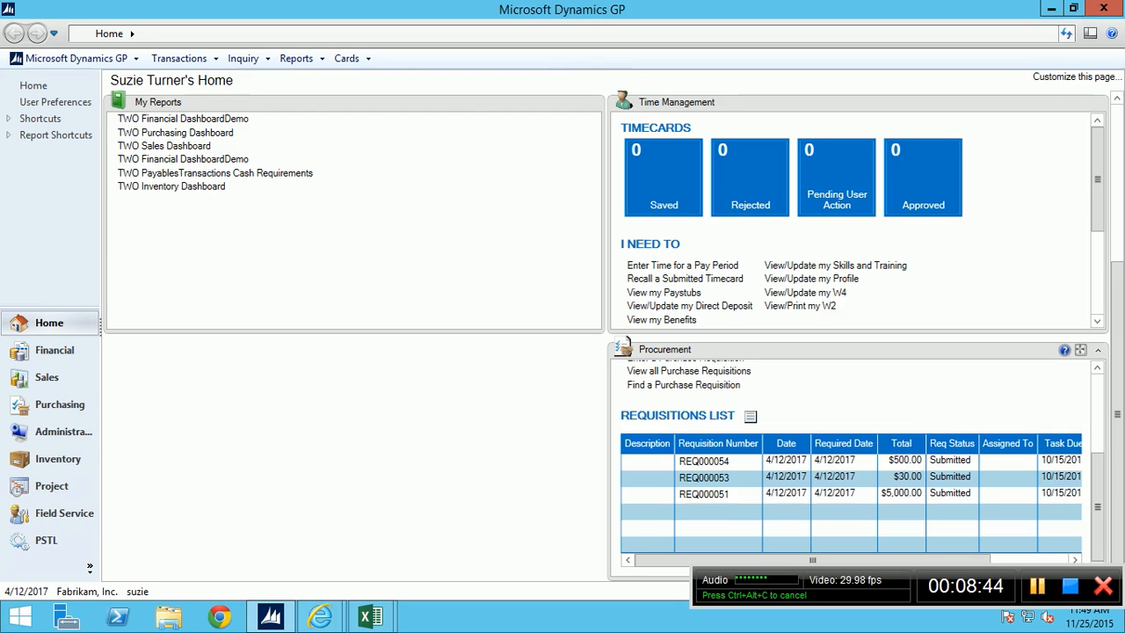
pyautogui.scroll(3, 622, 345)
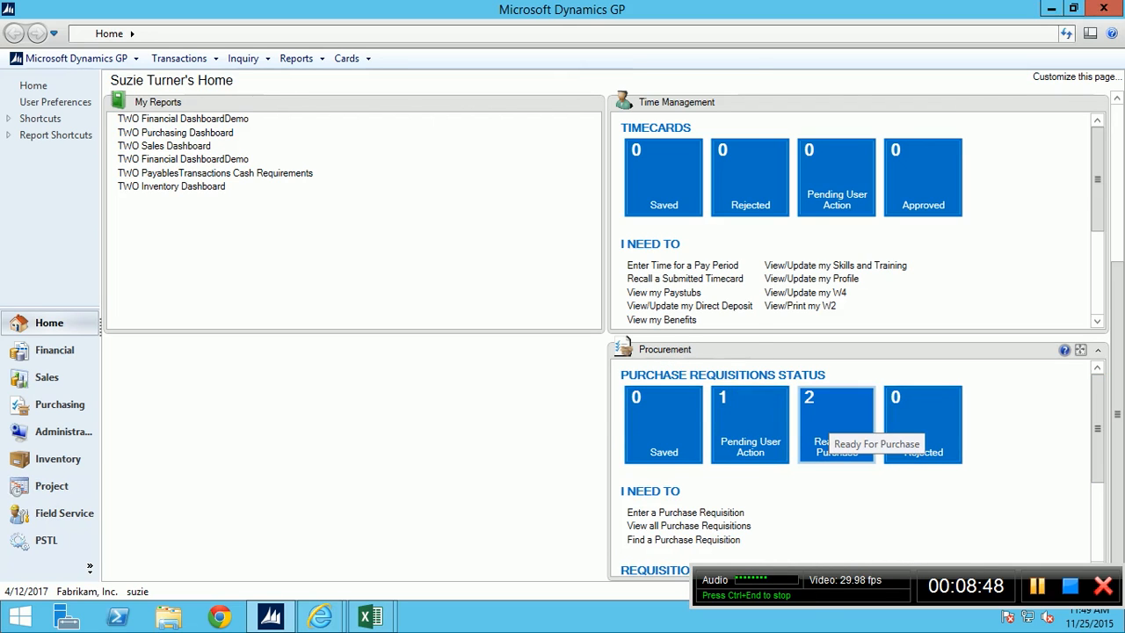
pyautogui.click(837, 424)
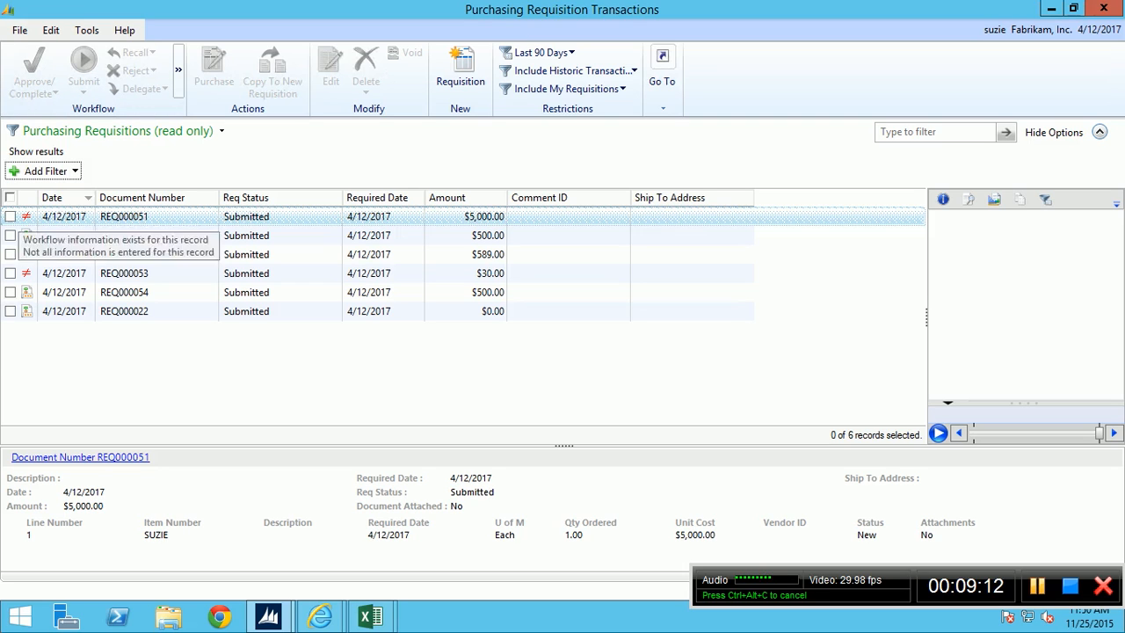
pyautogui.click(10, 216)
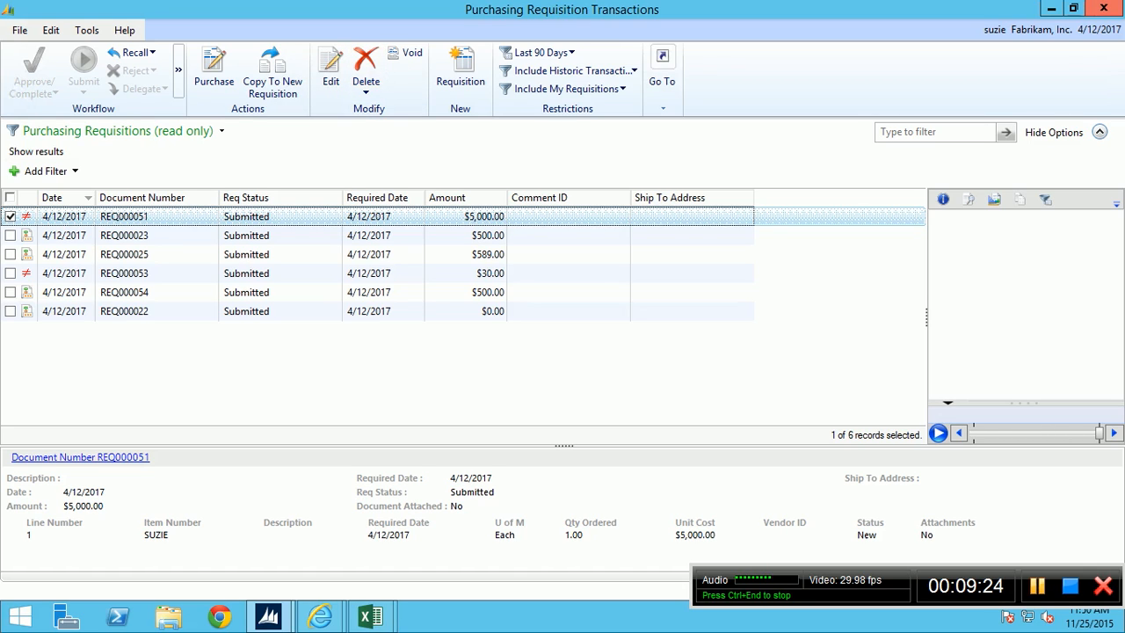
pyautogui.moveTo(1124, 1)
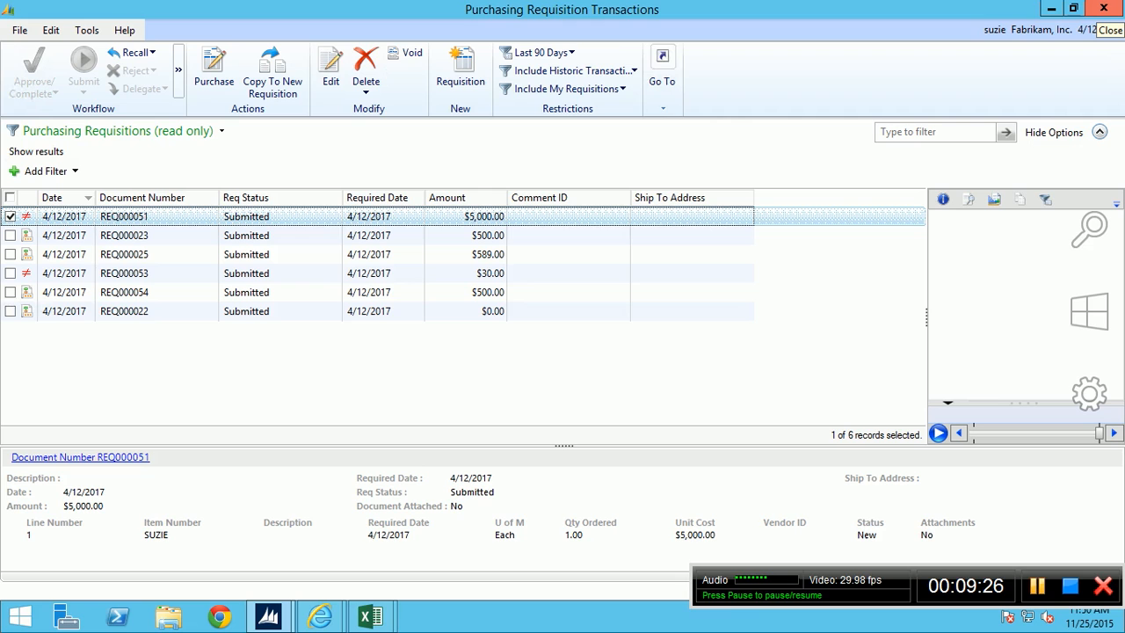
pyautogui.click(1104, 8)
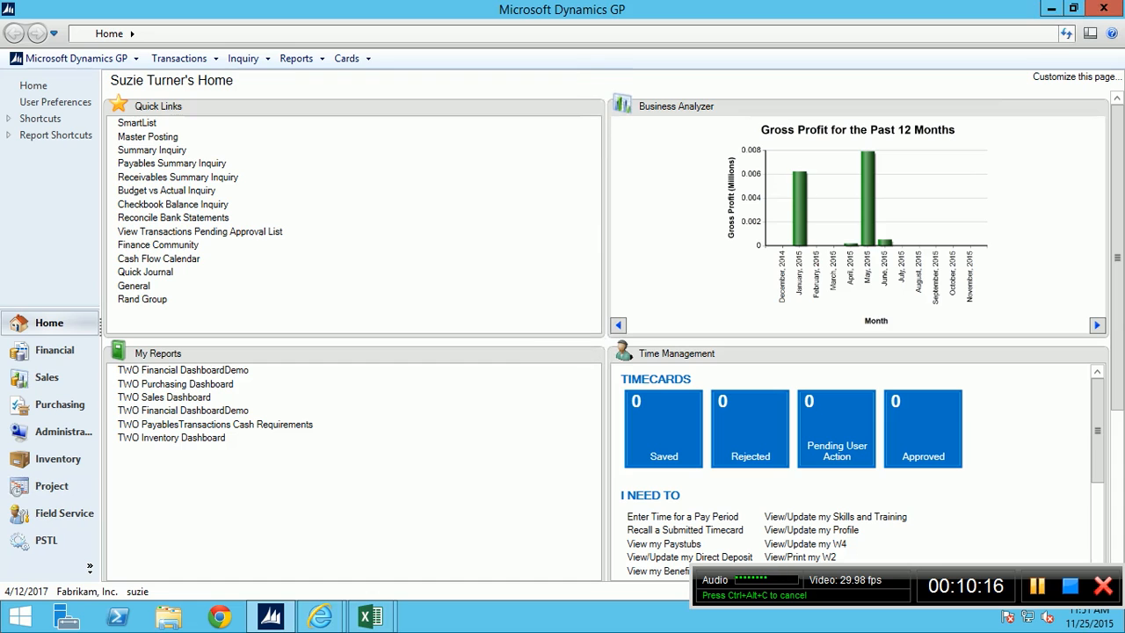
# Switch to the Copy and Paste workbook in Excel.
pyautogui.moveTo(371, 617)
pyautogui.click(462, 531)
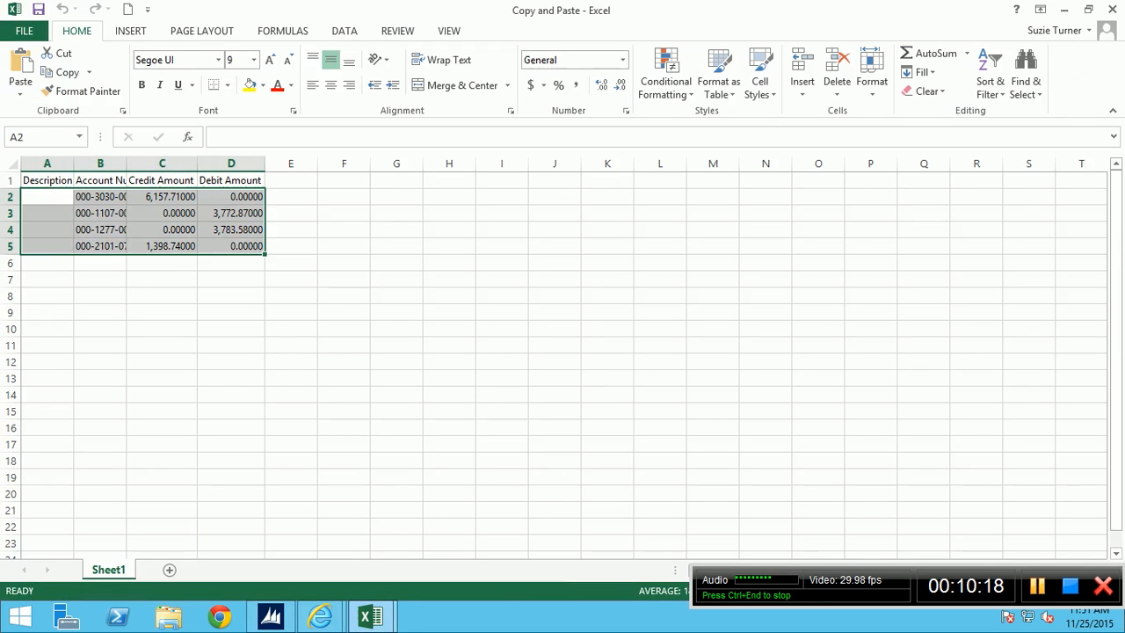
# Widen the Account Number column to show the full numbers and copy the journal lines in A2:D5.
pyautogui.click(231, 345)
pyautogui.moveTo(126, 163); pyautogui.dragTo(176, 164)
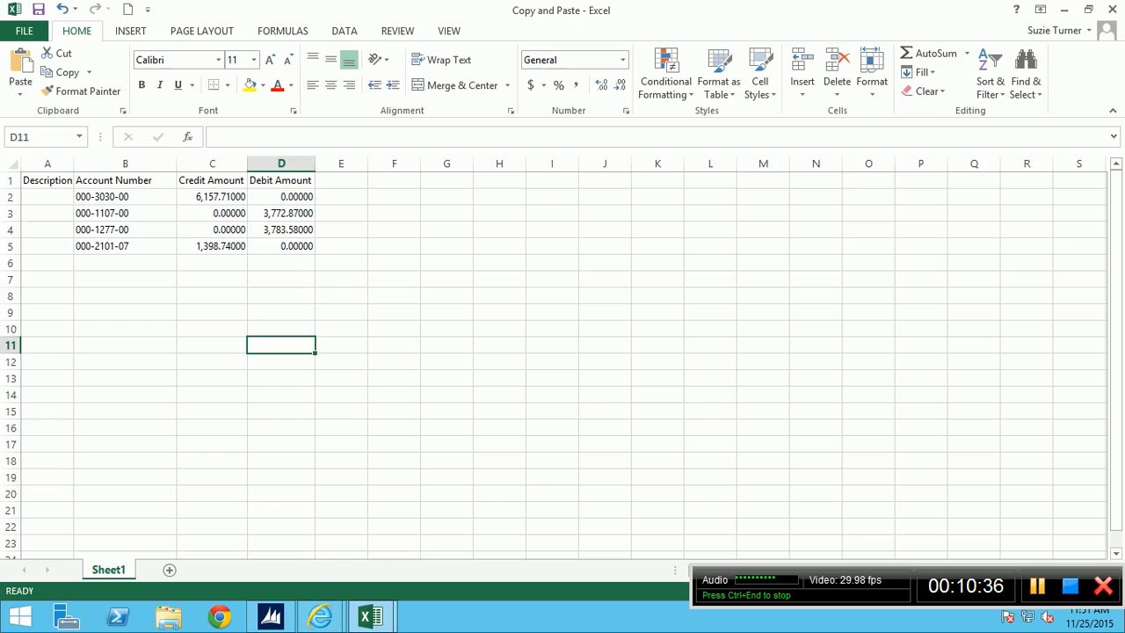
pyautogui.moveTo(48, 197); pyautogui.dragTo(281, 246)
pyautogui.rightClick(278, 225)
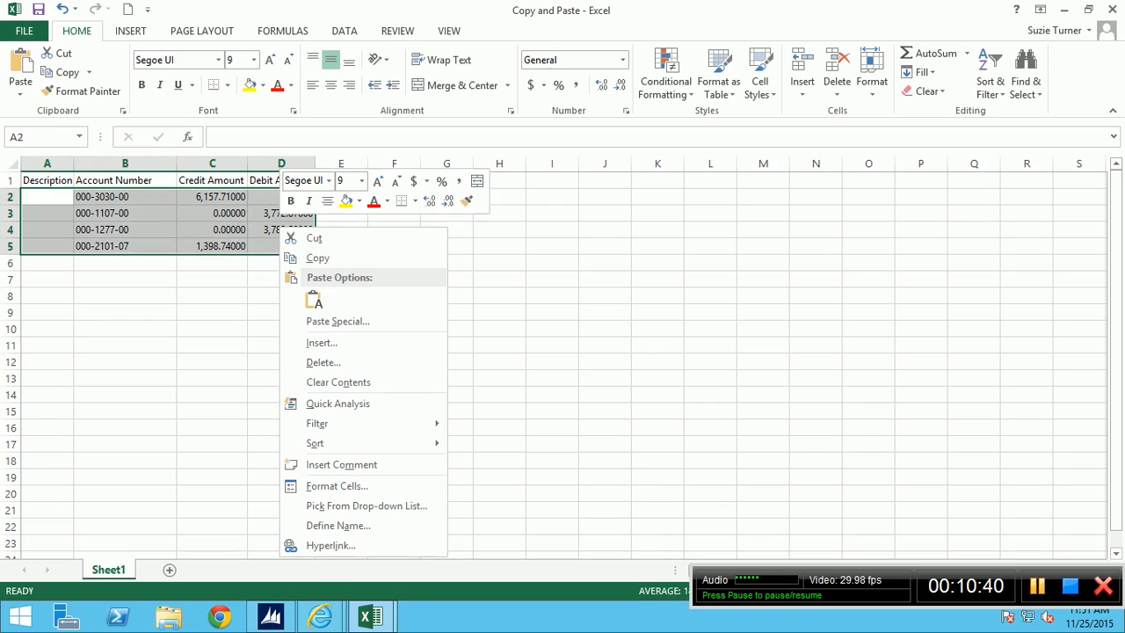
pyautogui.click(304, 256)
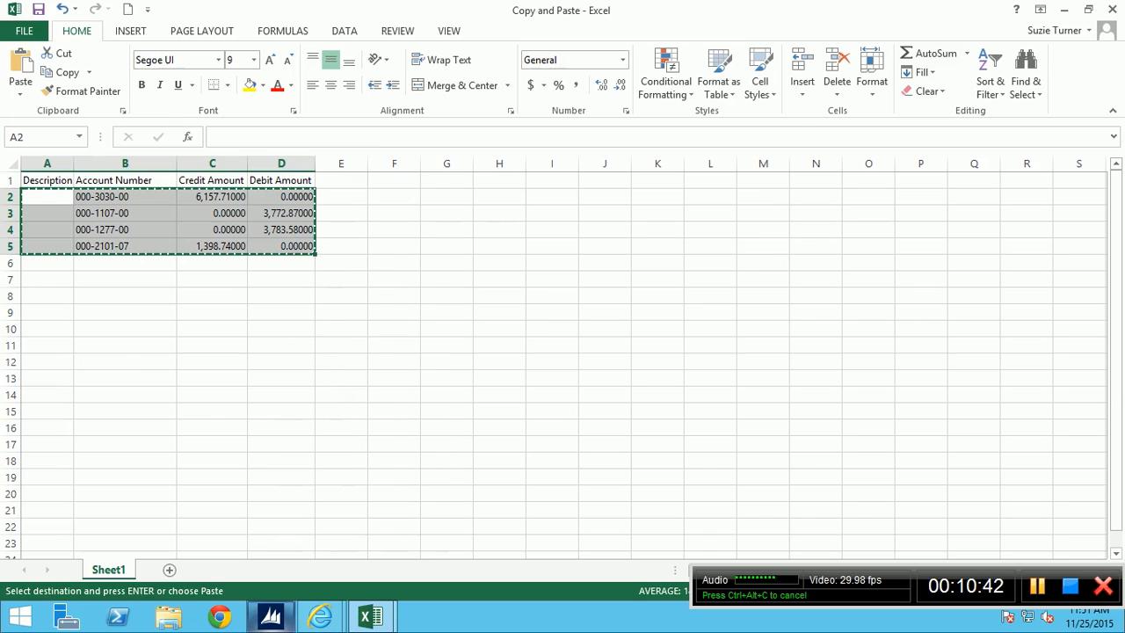
# Switch to Microsoft Dynamics GP, paste the copied lines into a new general journal transaction, and close it by deleting the transaction.
pyautogui.click(271, 617)
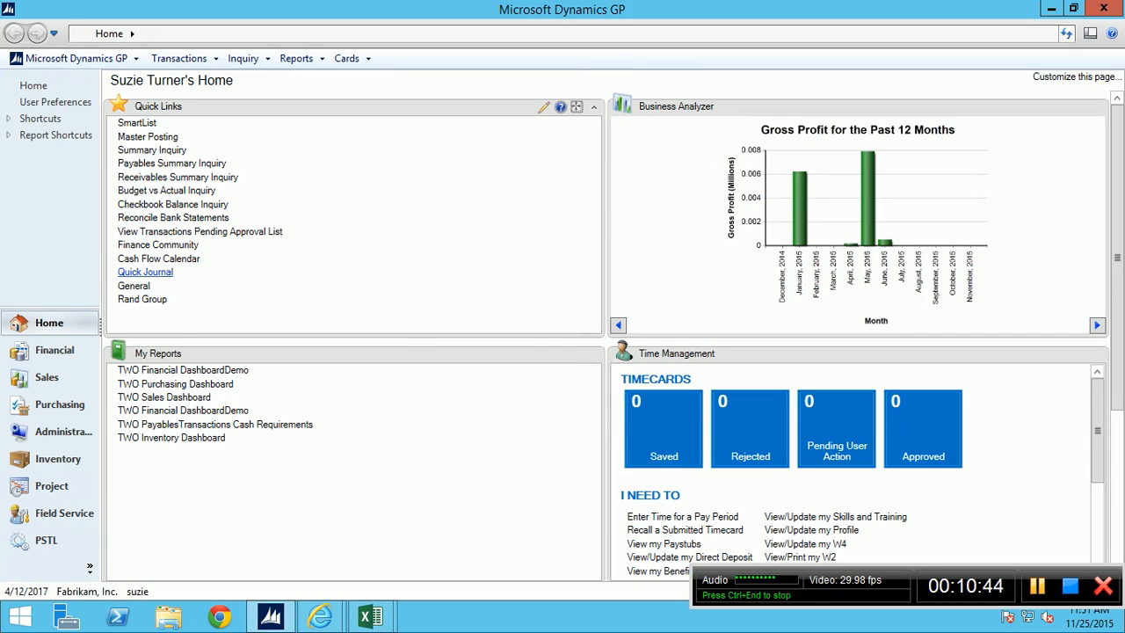
pyautogui.click(133, 286)
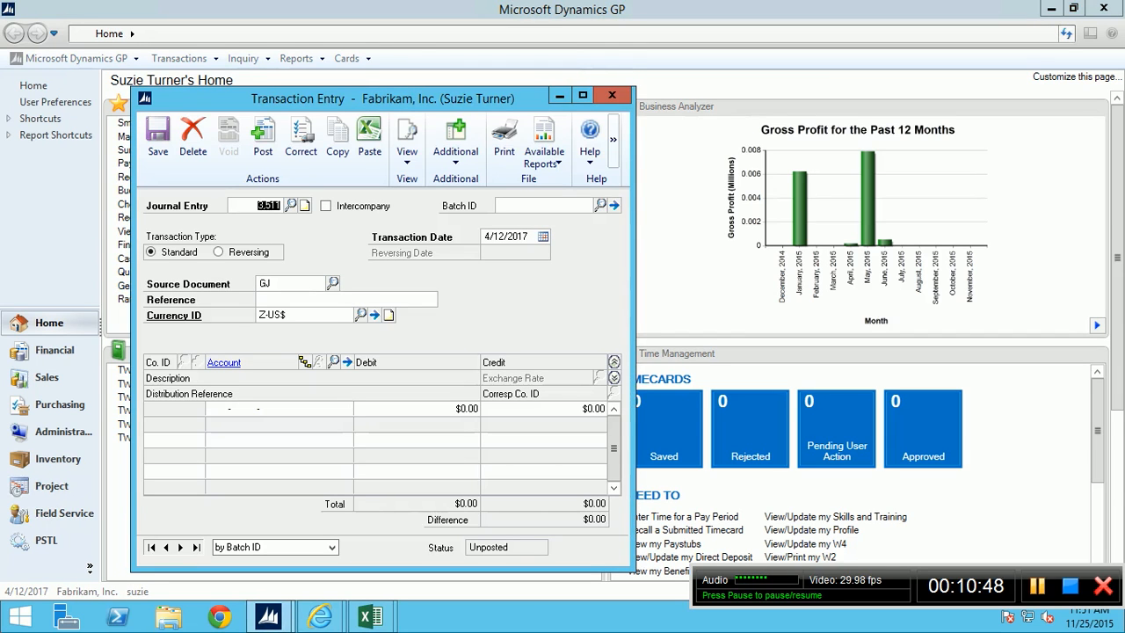
pyautogui.click(219, 409)
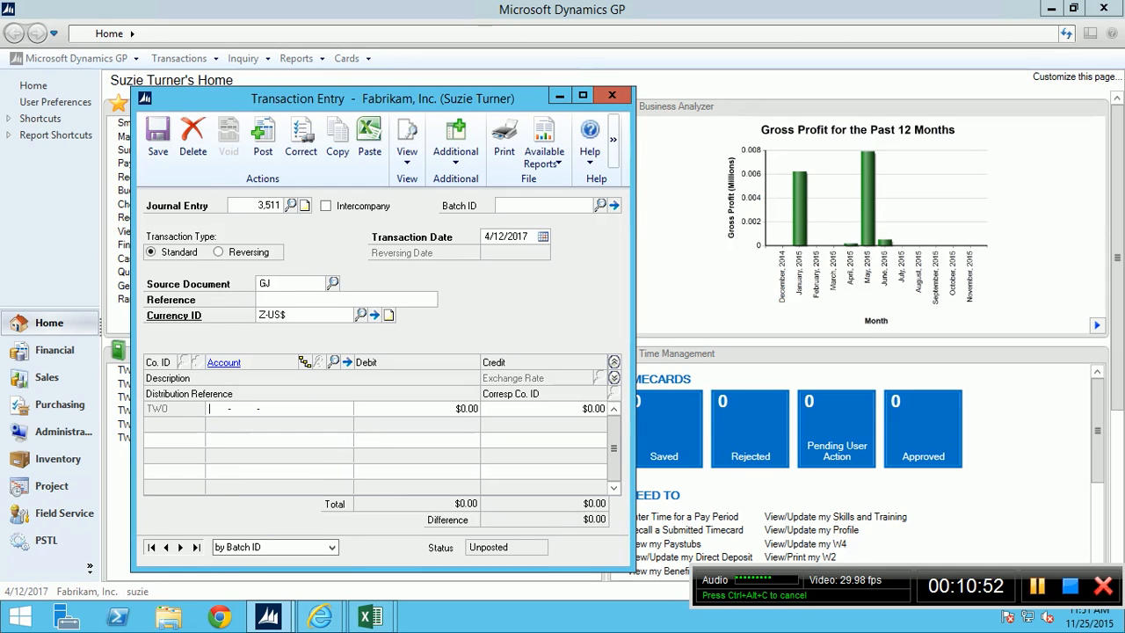
pyautogui.rightClick(212, 409)
pyautogui.click(370, 139)
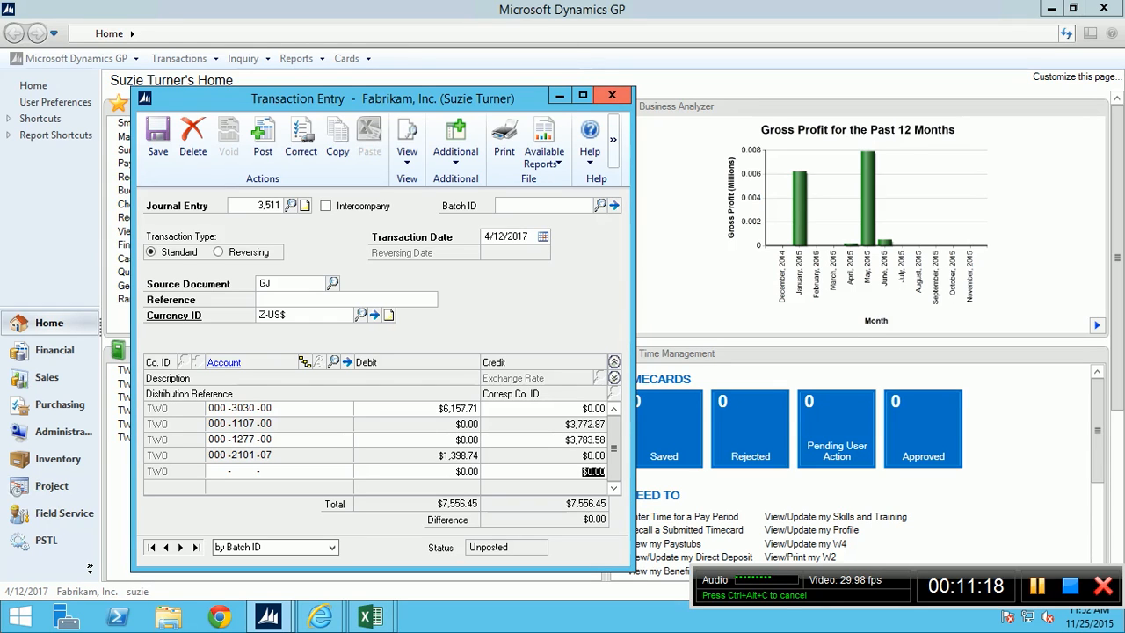
pyautogui.click(612, 95)
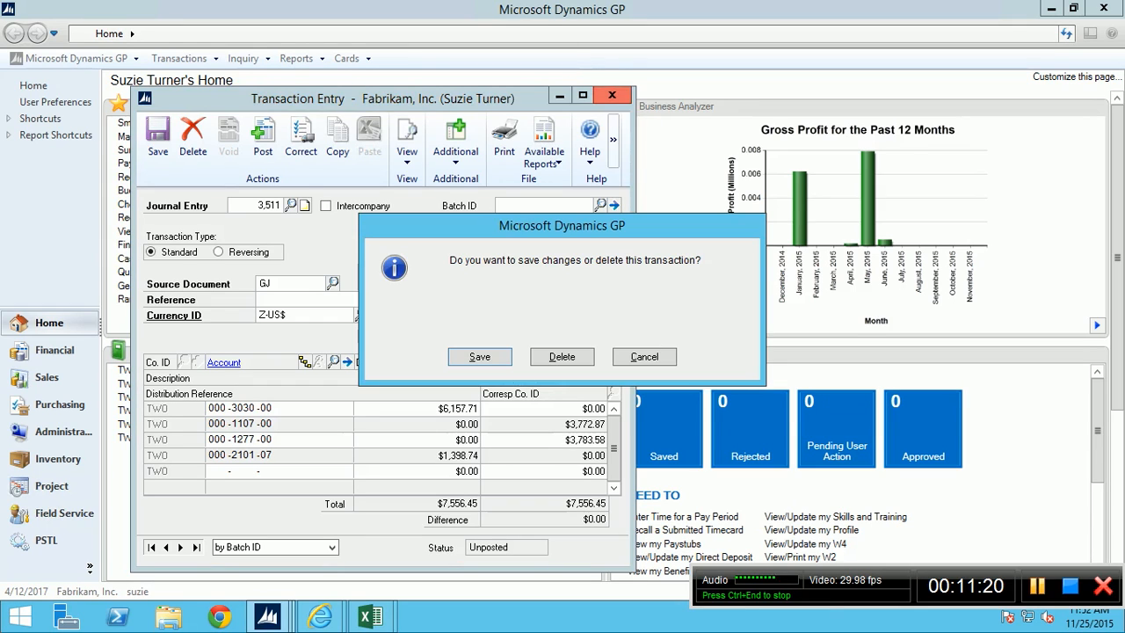
pyautogui.click(563, 356)
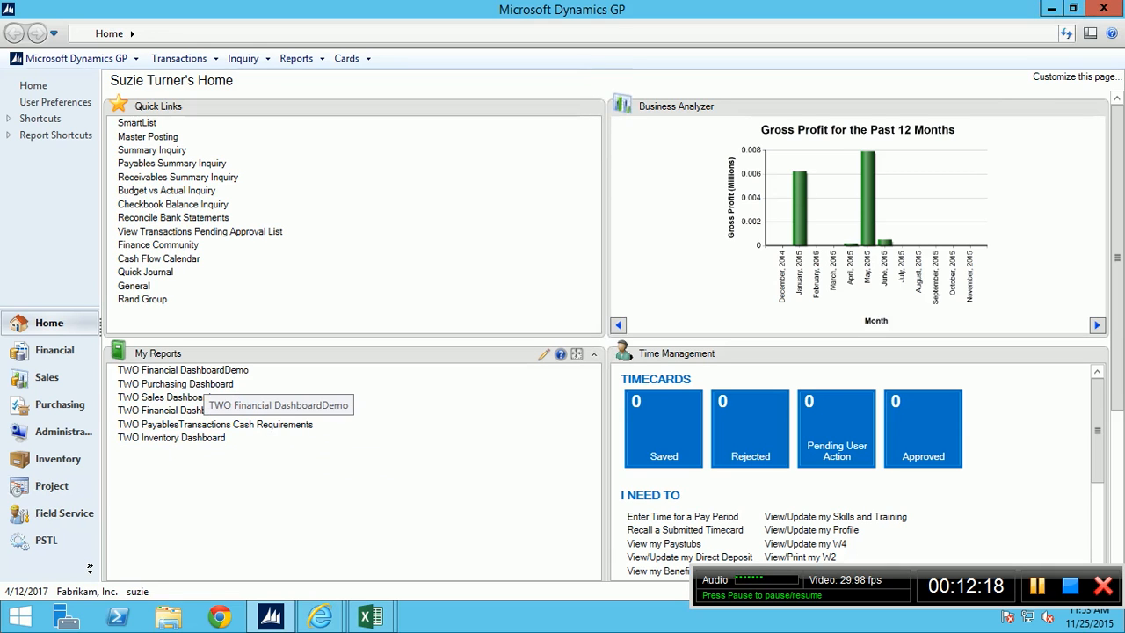
# Open the first TWO Financial DashboardDemo report and compare its figures for Q1 2016, Q3 2015 and Q1 2017 using the date timeline.
pyautogui.click(202, 373)
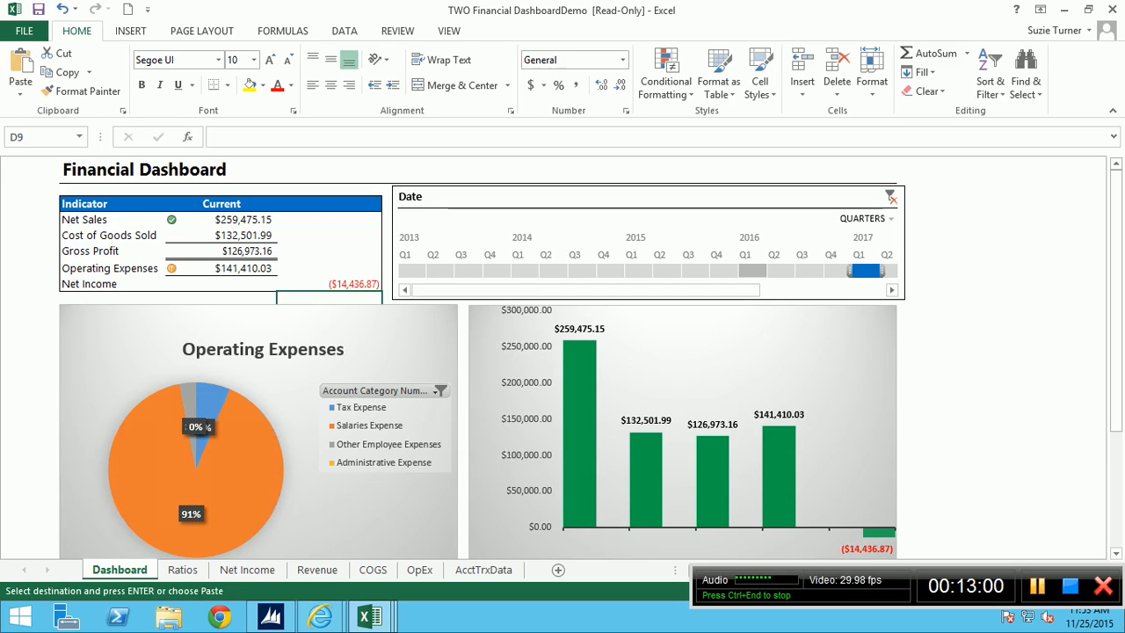
pyautogui.click(752, 271)
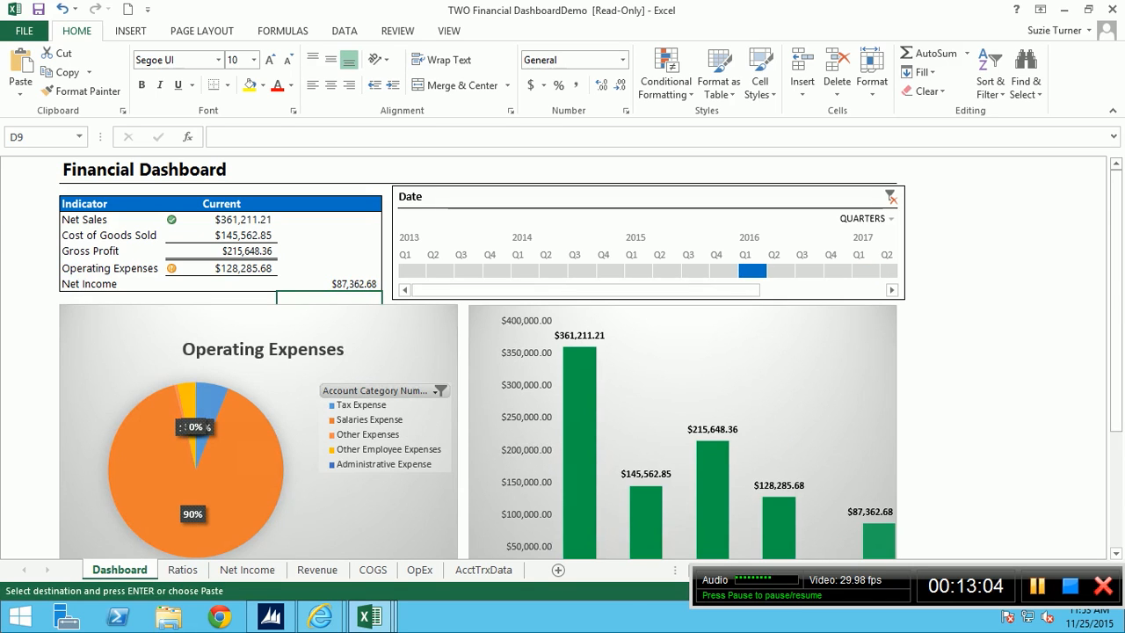
pyautogui.moveTo(1116, 297); pyautogui.dragTo(1117, 334)
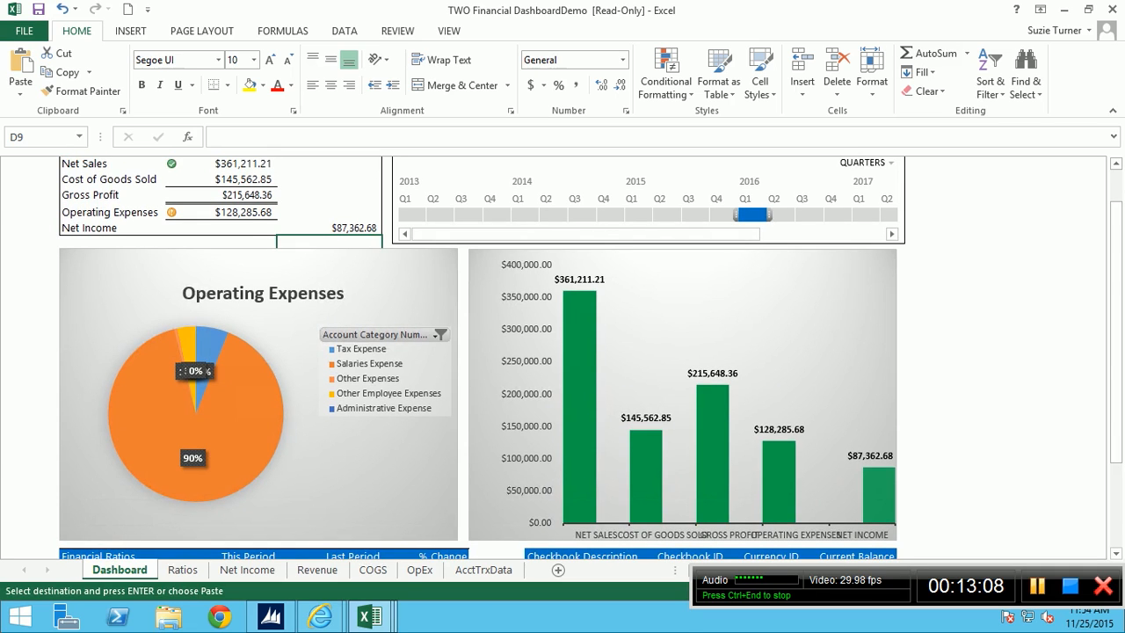
pyautogui.click(695, 215)
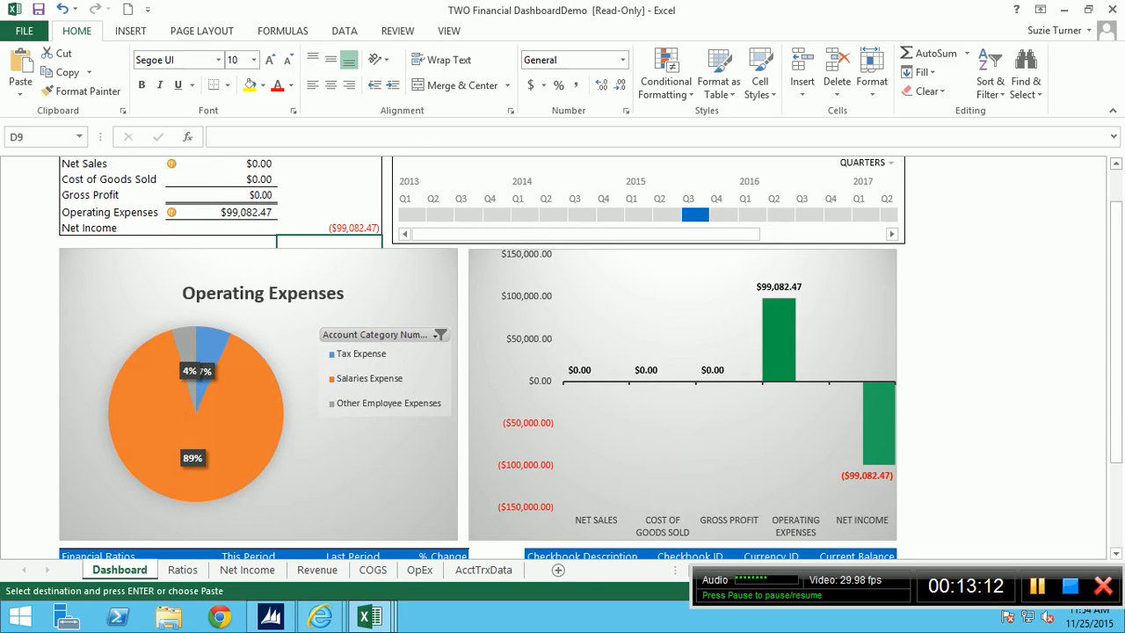
pyautogui.scroll(1, 590, 359)
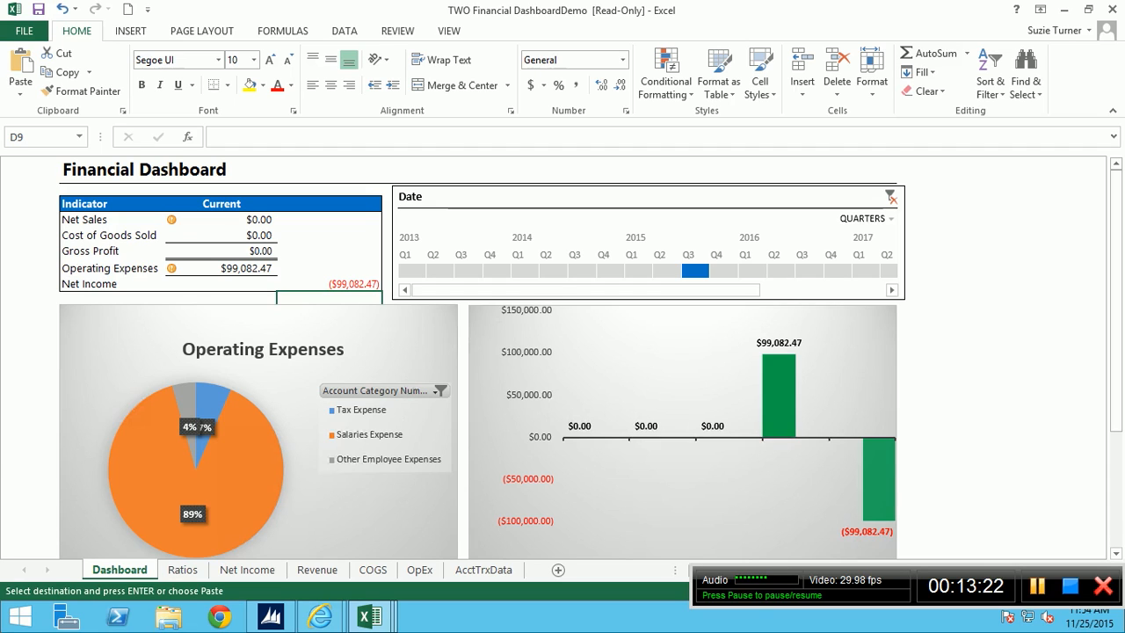
pyautogui.click(752, 271)
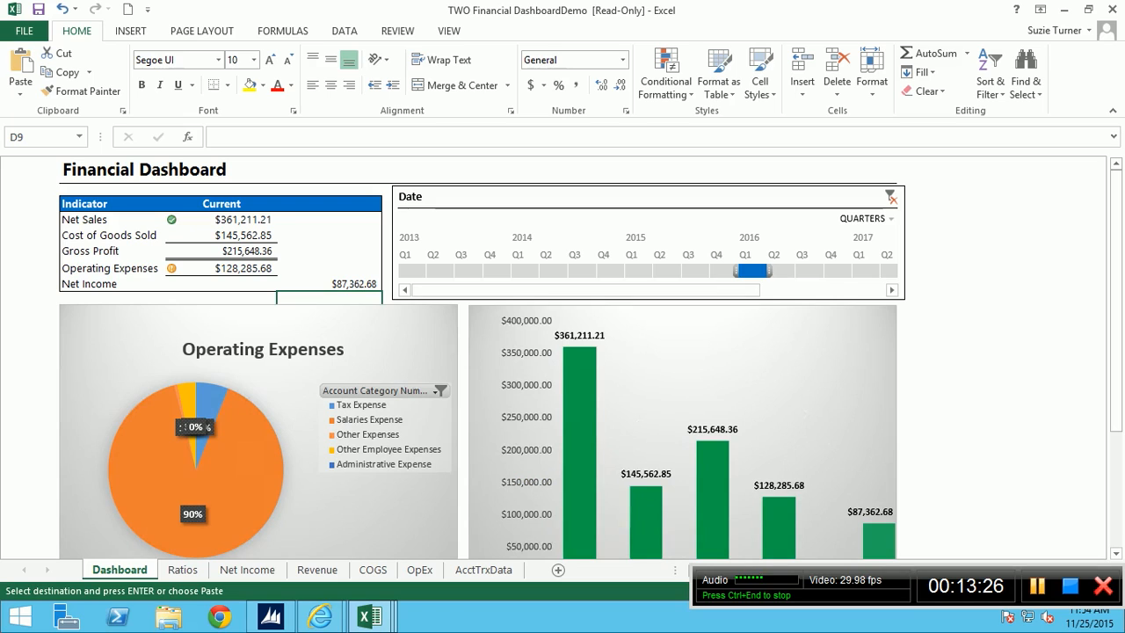
pyautogui.click(866, 271)
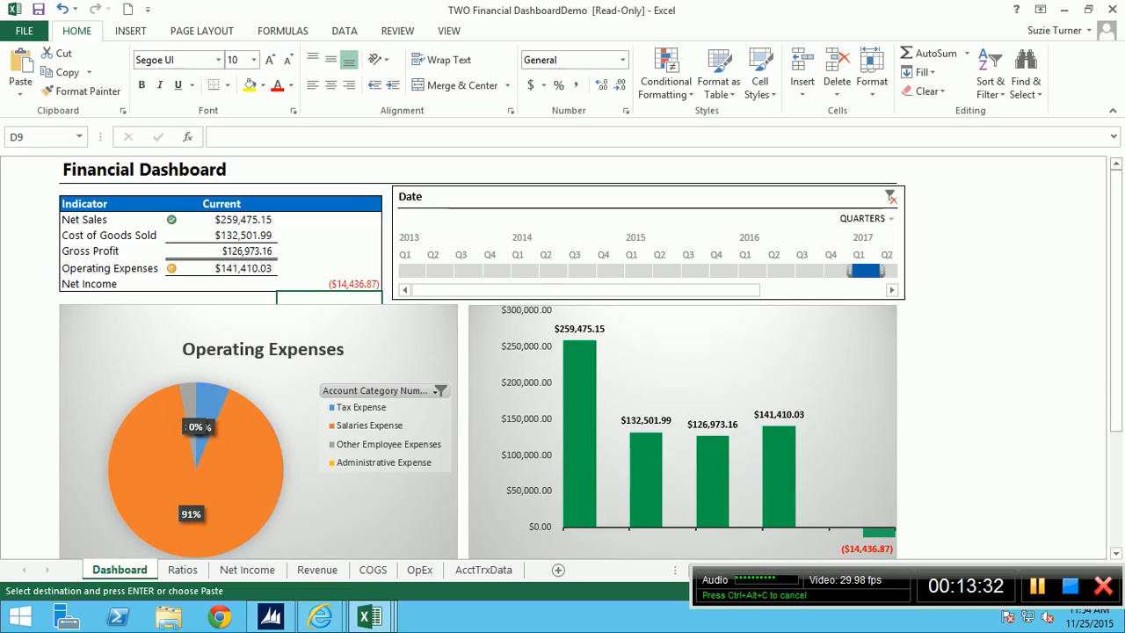
# View the COGS and Net Income sheets behind the financial dashboard, and switch back to Microsoft Dynamics GP.
pyautogui.click(373, 570)
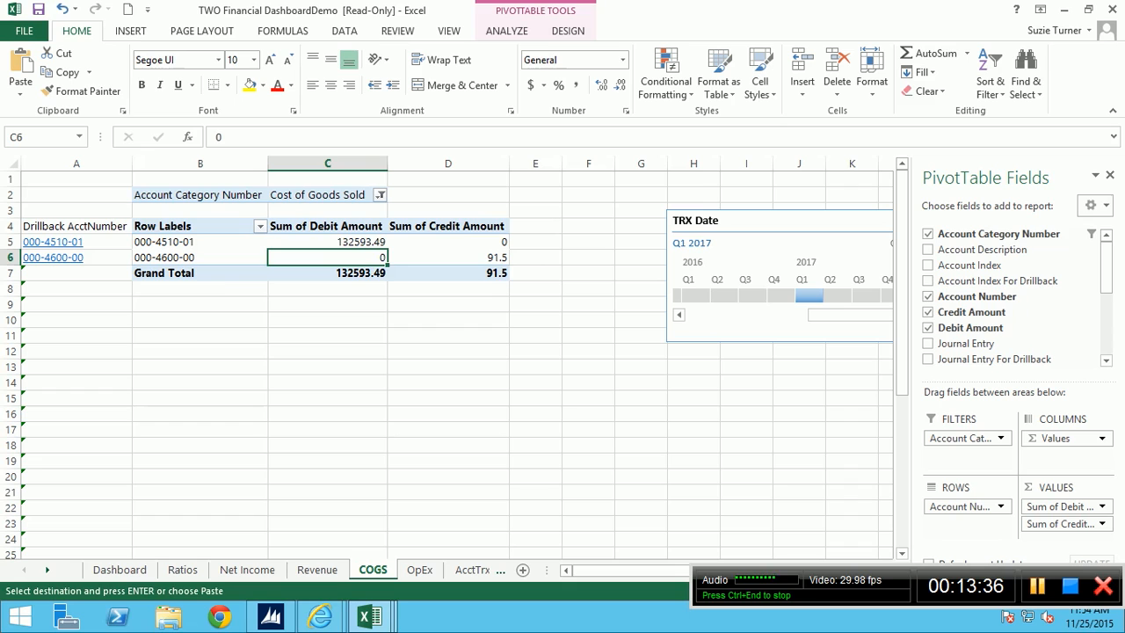
pyautogui.click(355, 242)
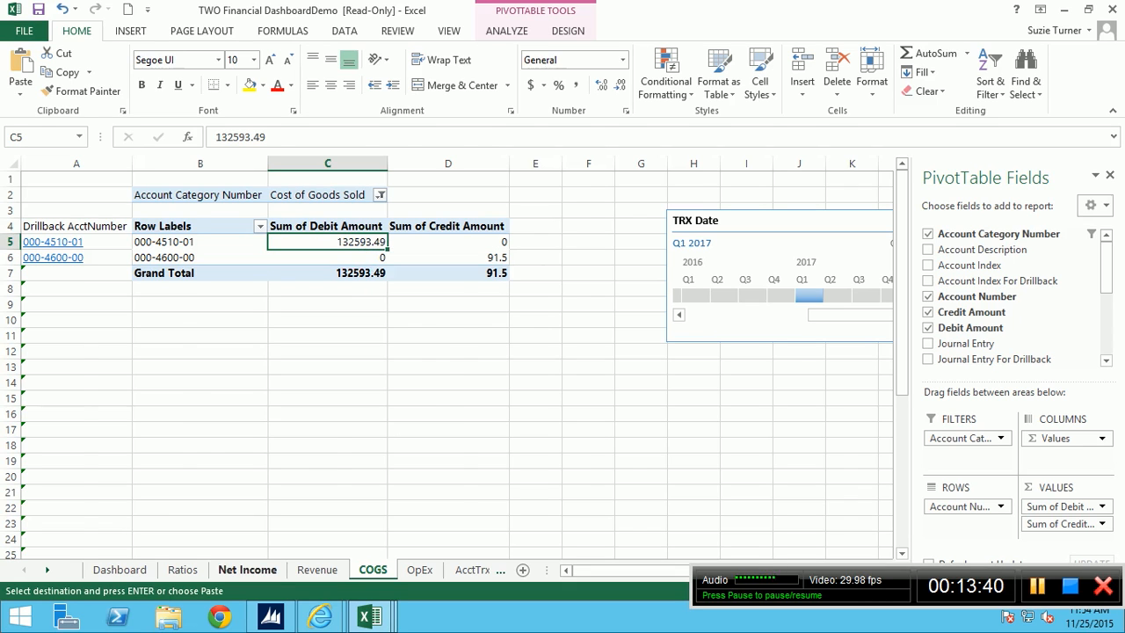
pyautogui.click(247, 569)
pyautogui.click(119, 569)
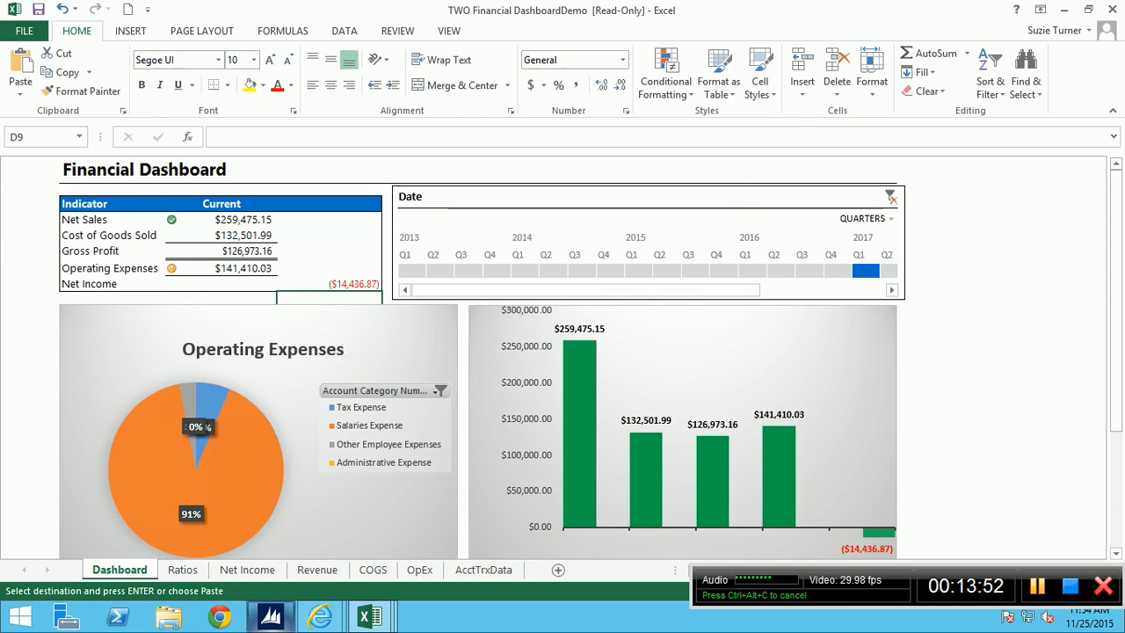
pyautogui.click(271, 616)
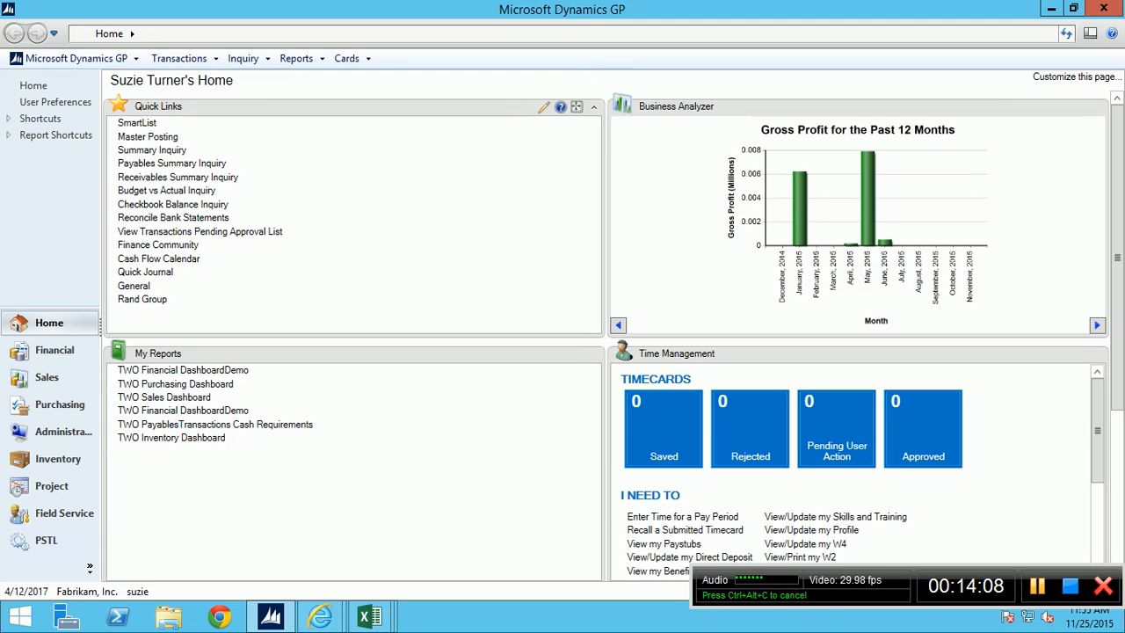
pyautogui.moveTo(1124, 1)
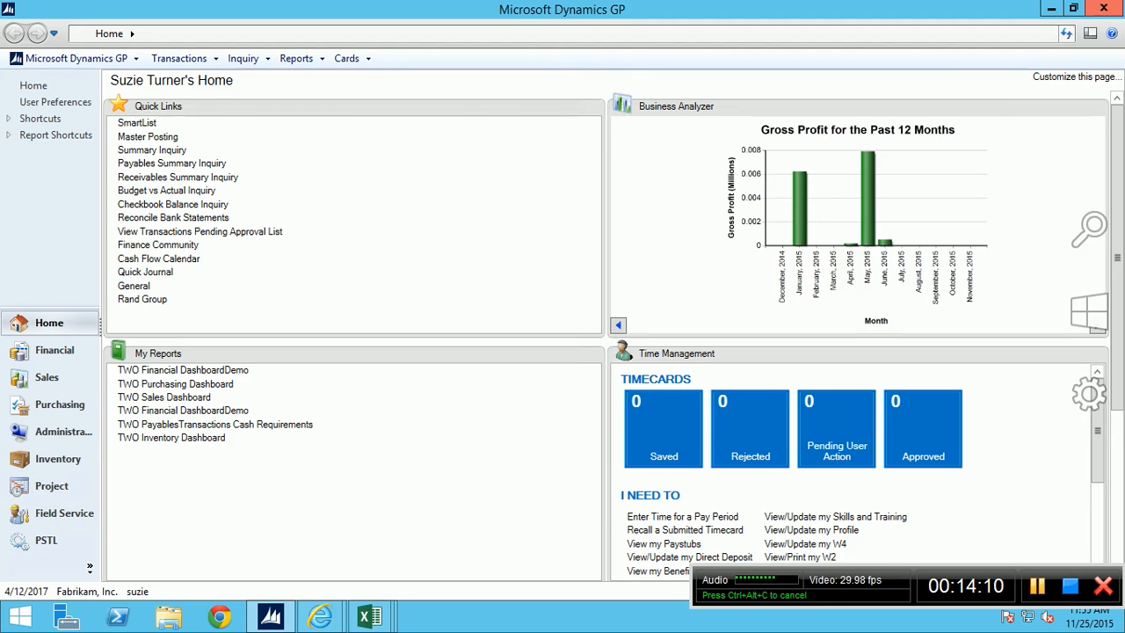
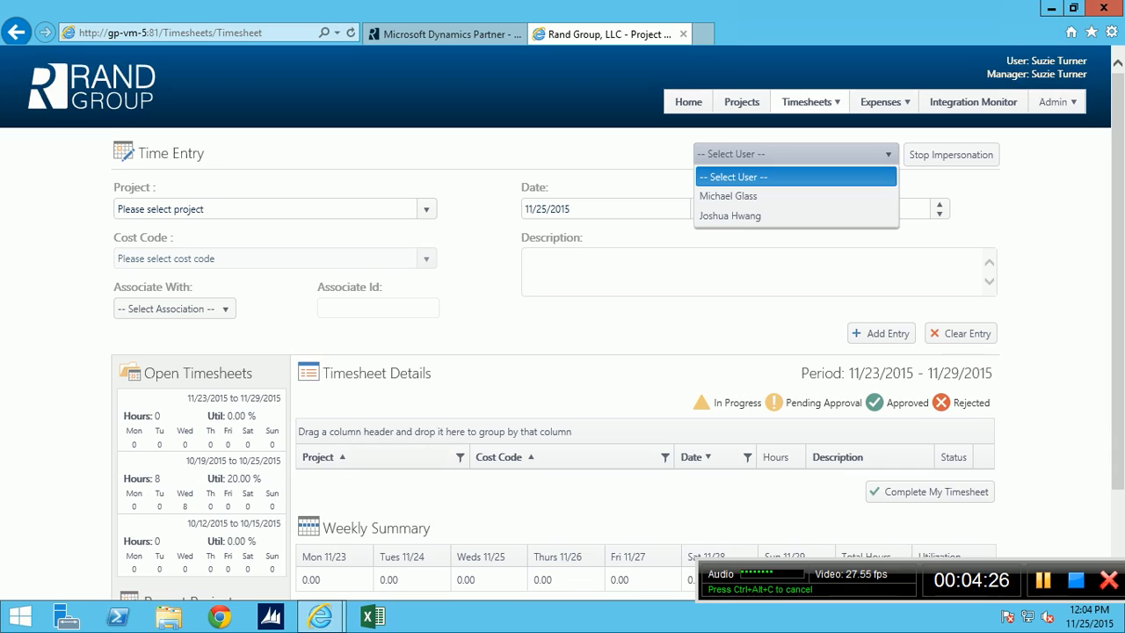
# Look through the Time Entry form's project choices, date calendar and hours field without entering anything.
pyautogui.click(795, 153)
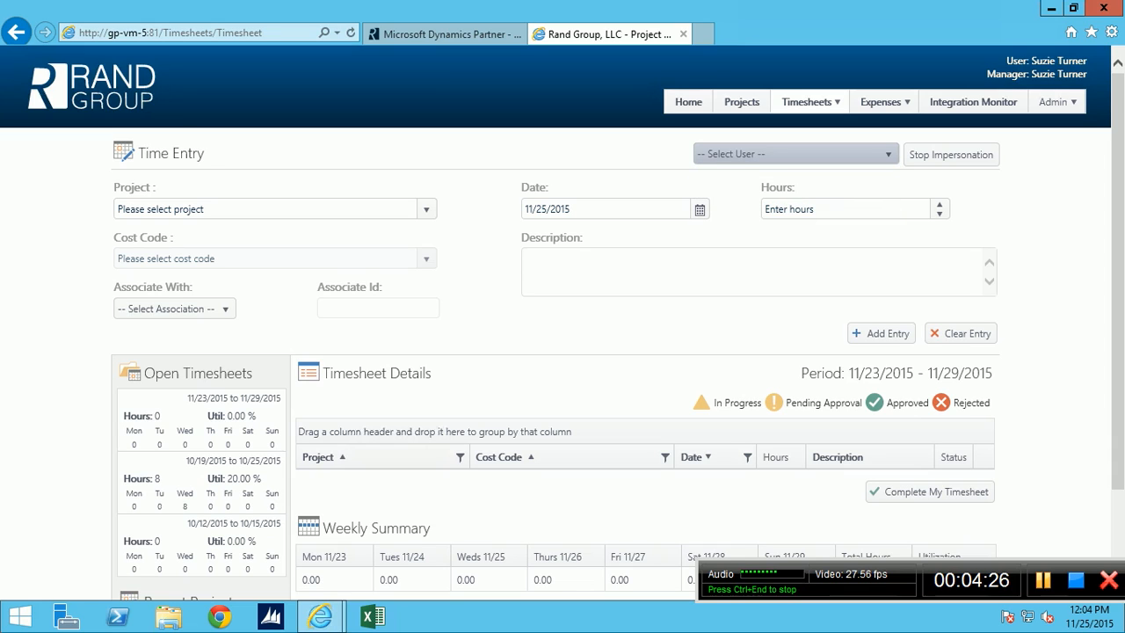
pyautogui.click(427, 209)
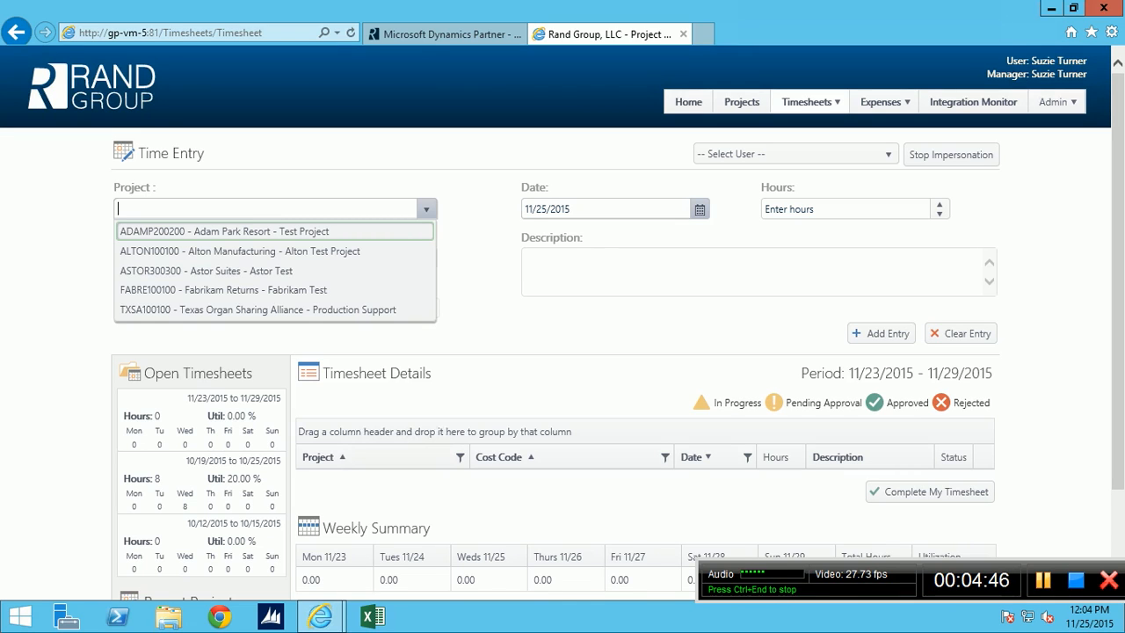
pyautogui.click(700, 209)
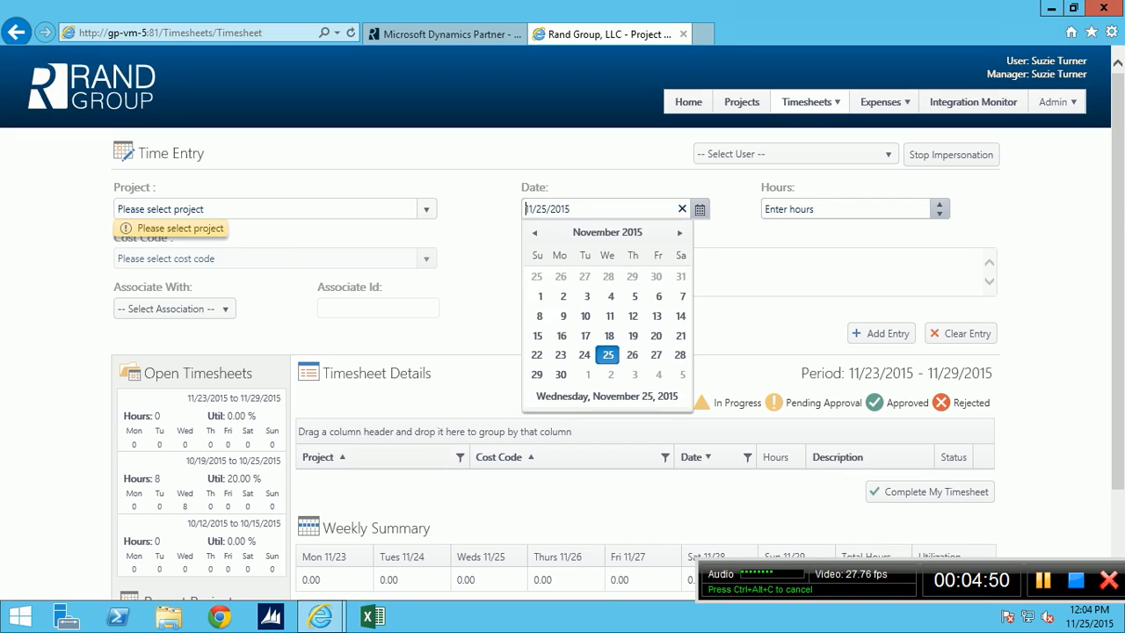
pyautogui.click(816, 210)
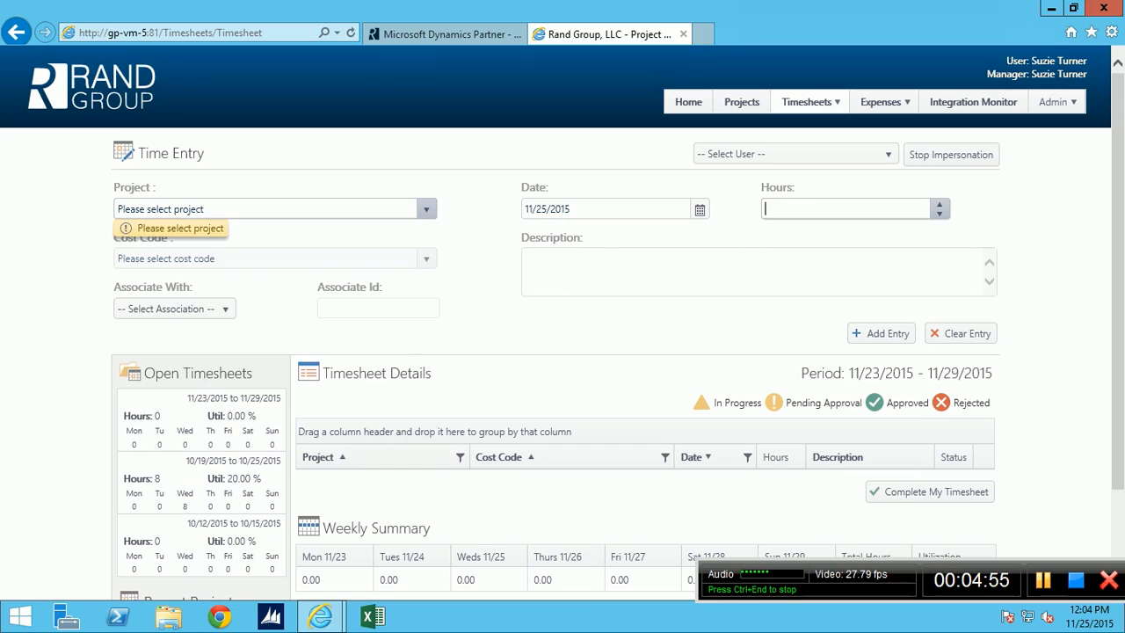
# Select project FABRE100100 - Fabrikam Returns - Fabrikam Test for the time entry and set its hours to 8.
pyautogui.click(426, 209)
pyautogui.click(223, 290)
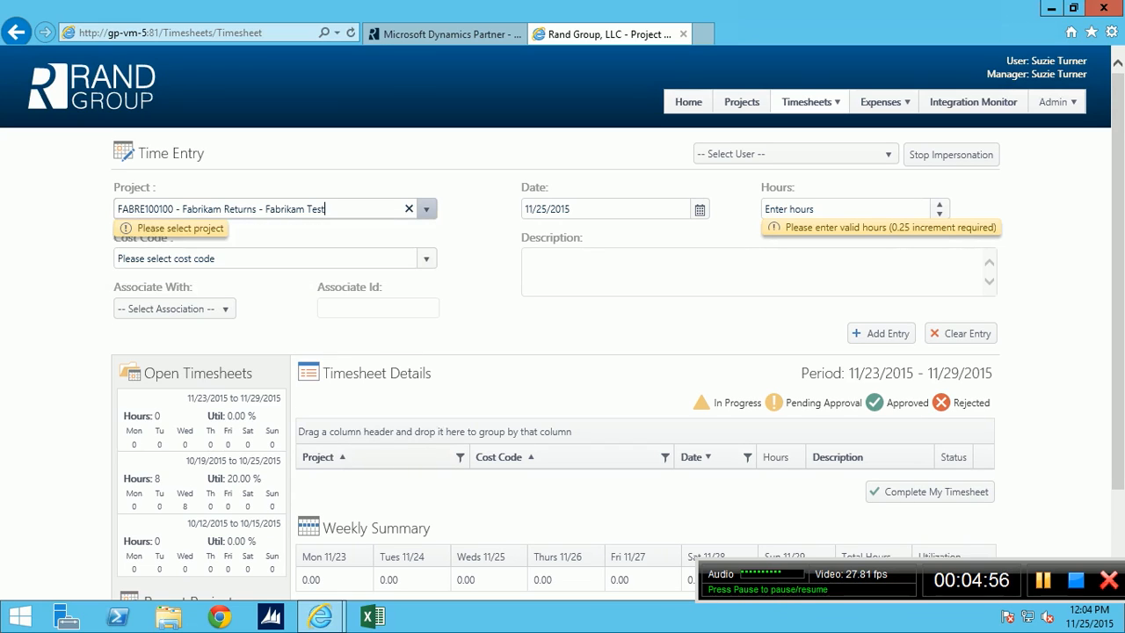
pyautogui.click(427, 259)
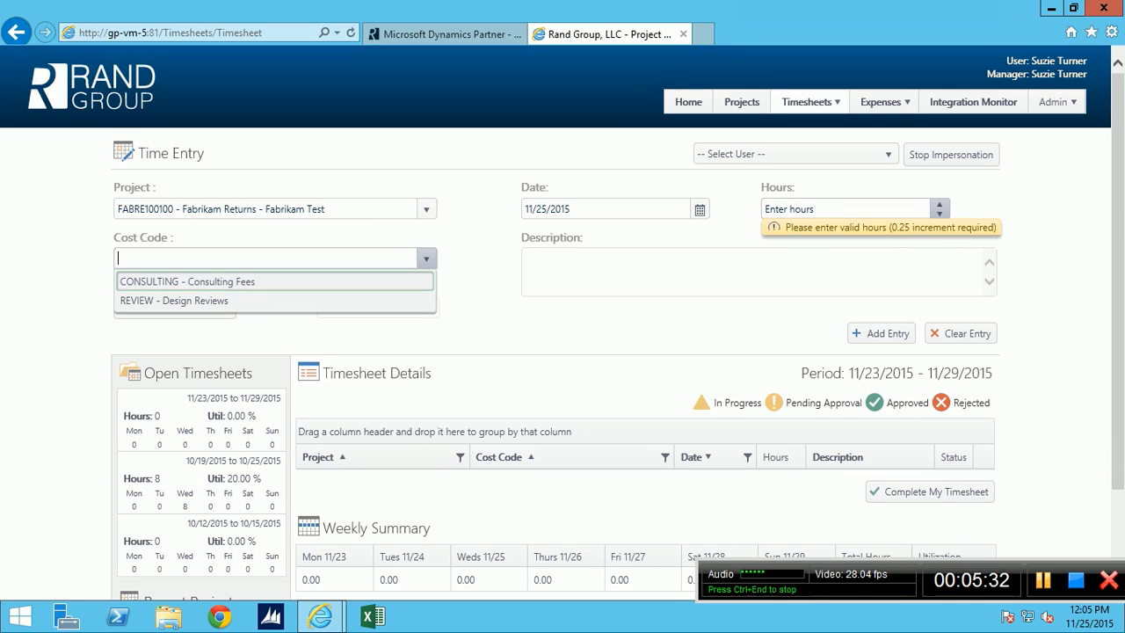
pyautogui.click(817, 209)
pyautogui.write('8')
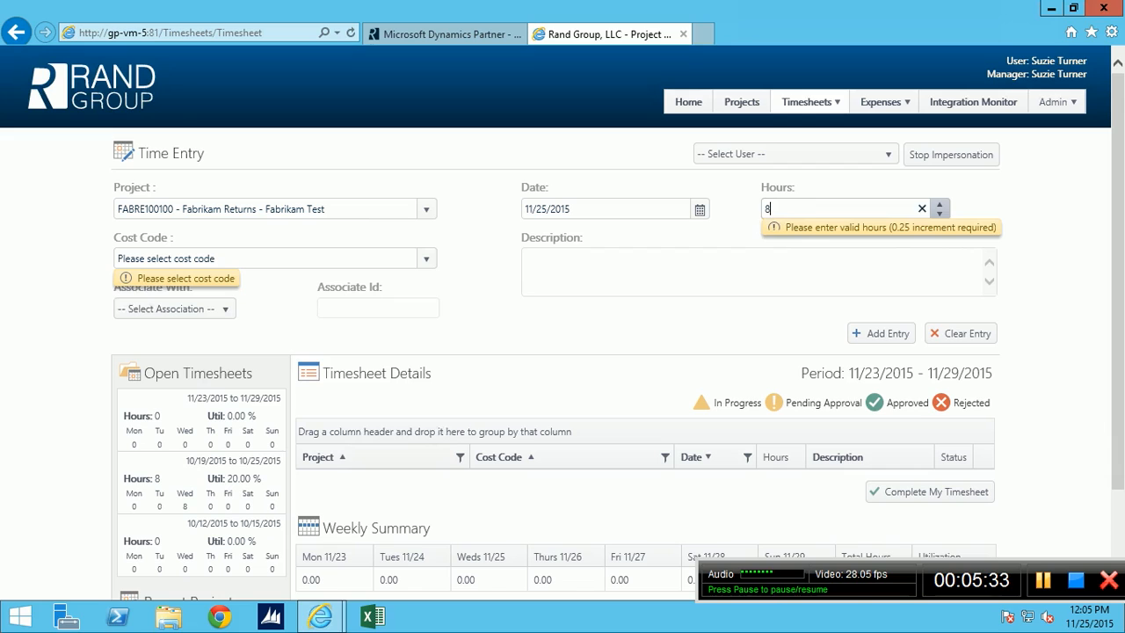
pyautogui.press('Tab')
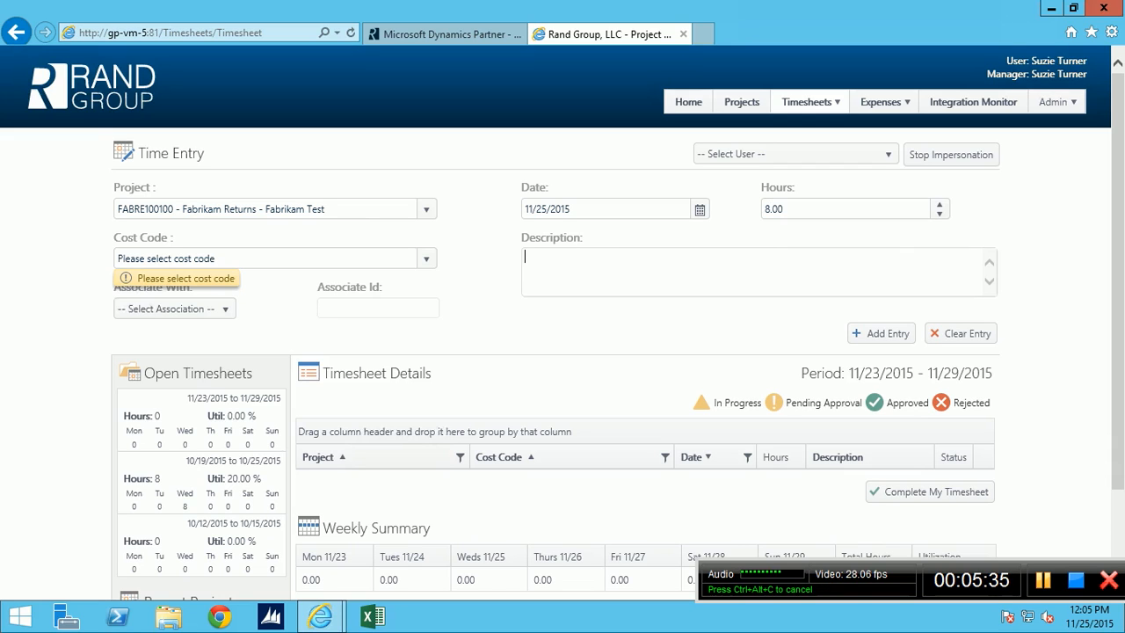
# Set the time entry's cost code to CONSULTING - Consulting Fees.
pyautogui.click(426, 258)
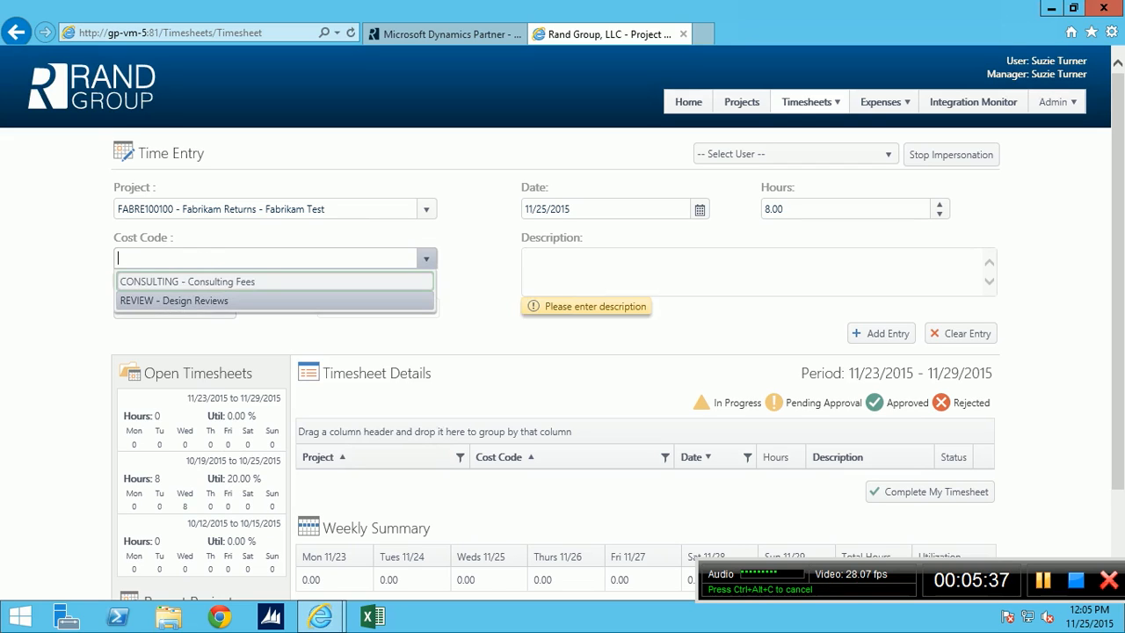
pyautogui.press('Return')
pyautogui.press('Tab')
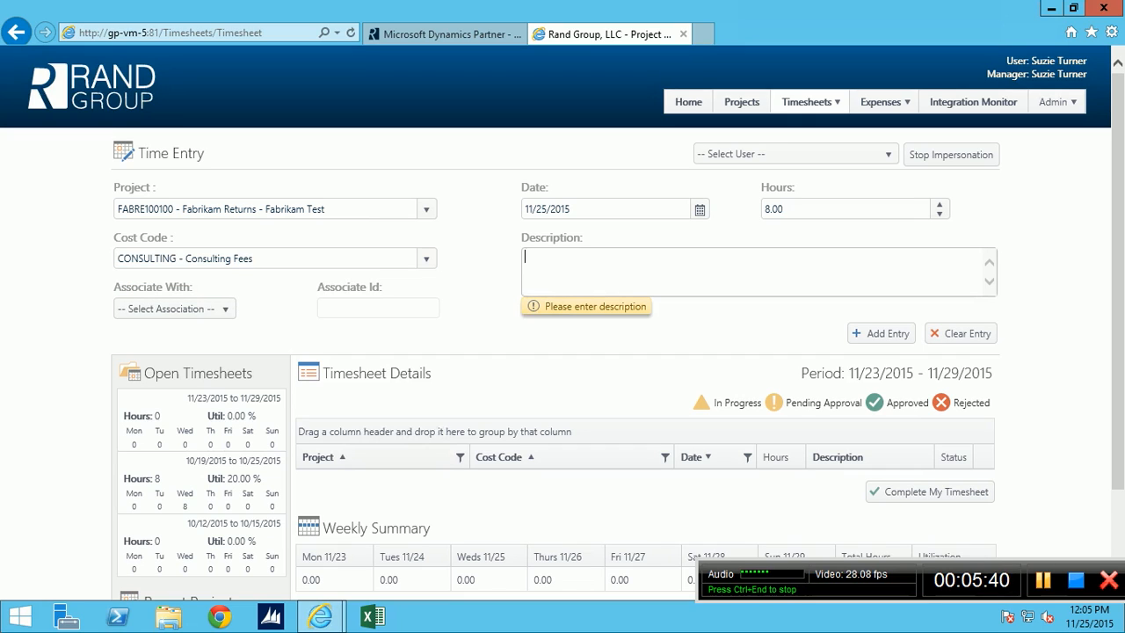
# Describe the work as "Assisting client with workflow integration" and add the entry to the timesheet.
pyautogui.write('Assist')
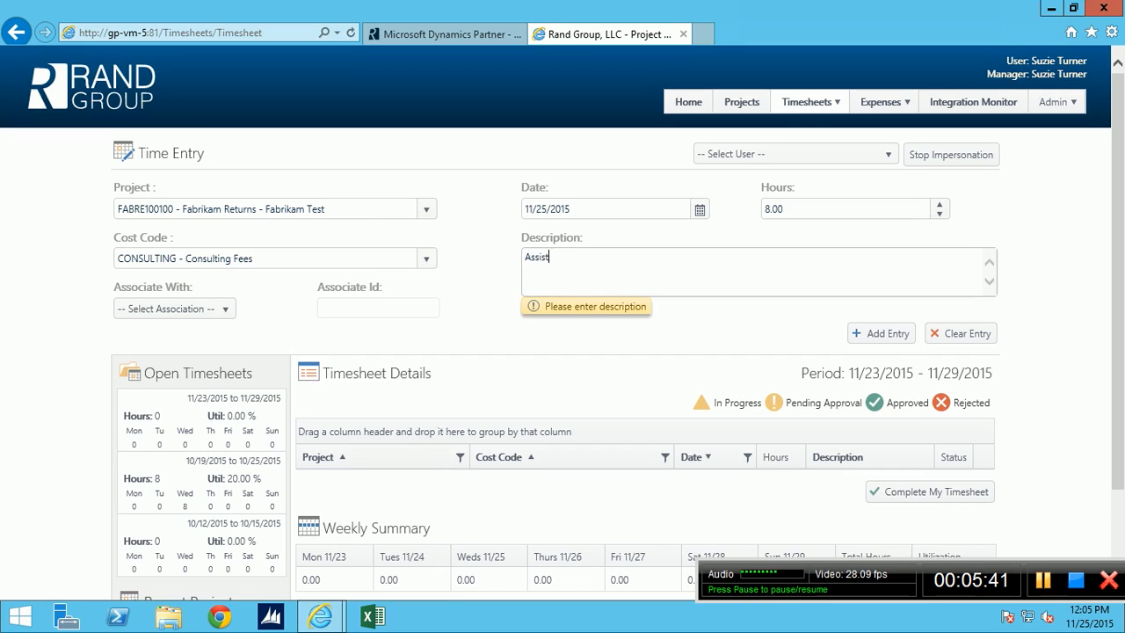
pyautogui.write('ing client with workflo')
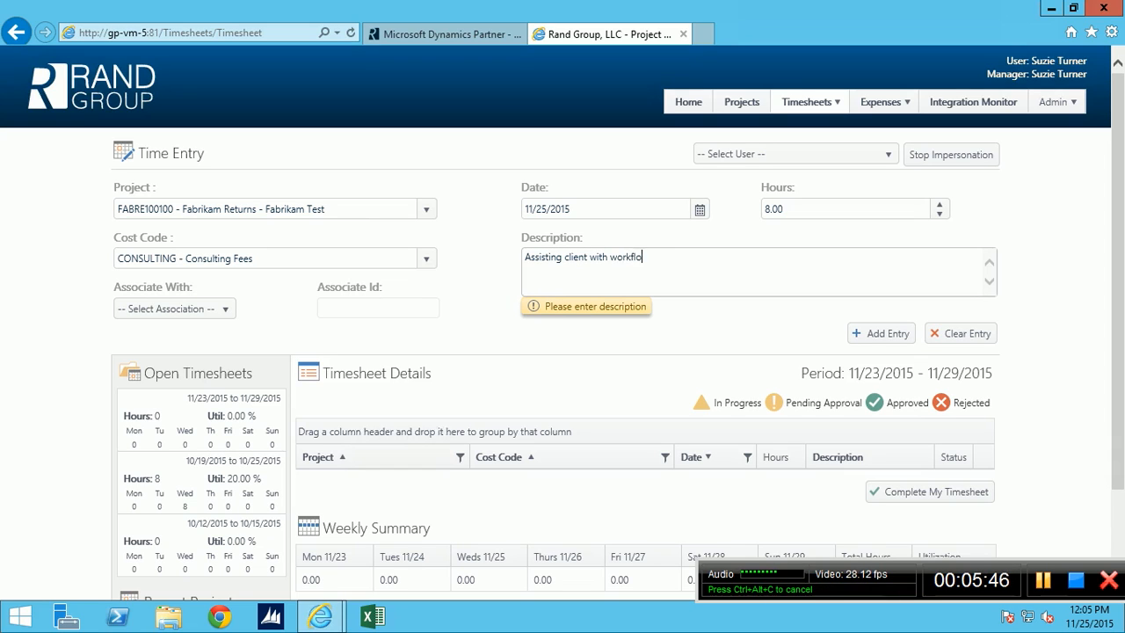
pyautogui.write('w integration')
pyautogui.click(882, 333)
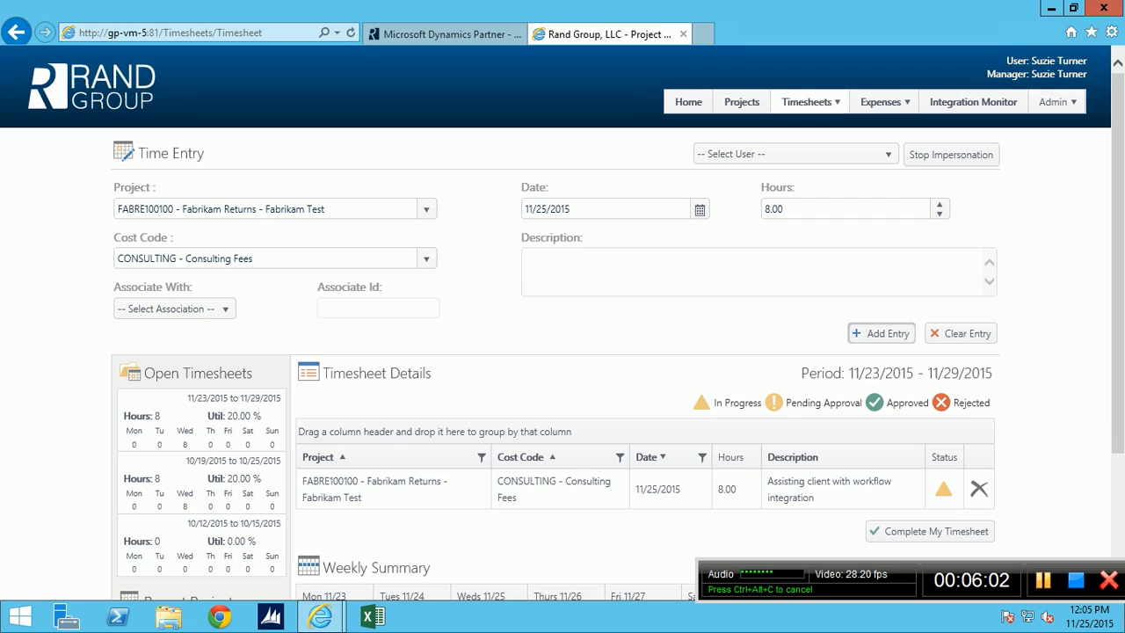
# Review the timesheet's weekly and project summaries and the association choices for a time entry.
pyautogui.scroll(-2, 562, 351)
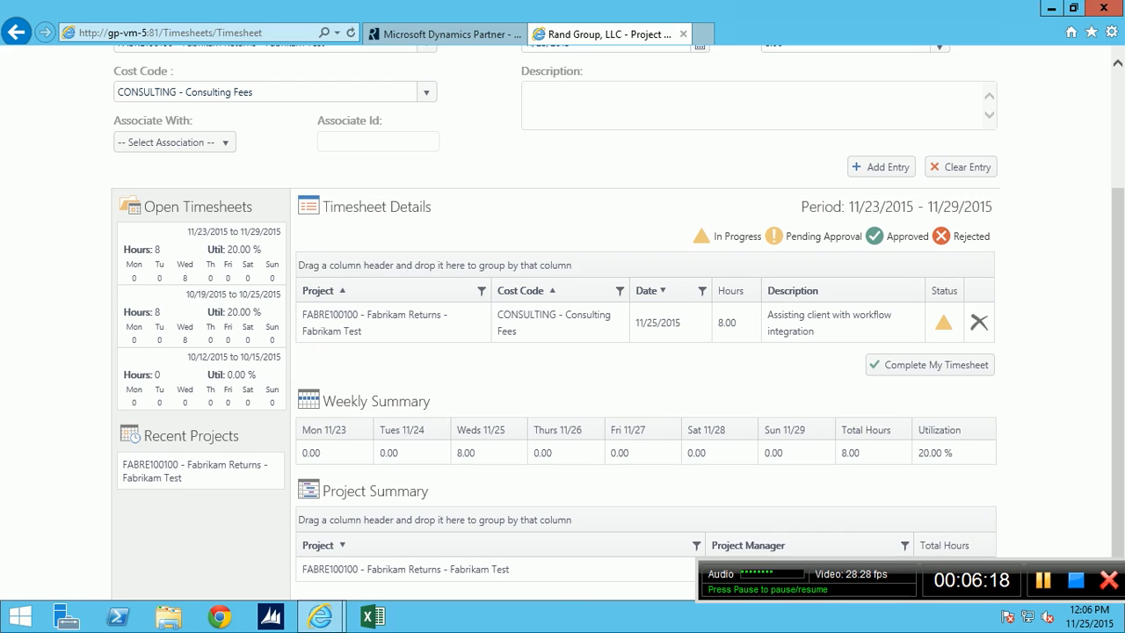
pyautogui.scroll(-1, 618, 313)
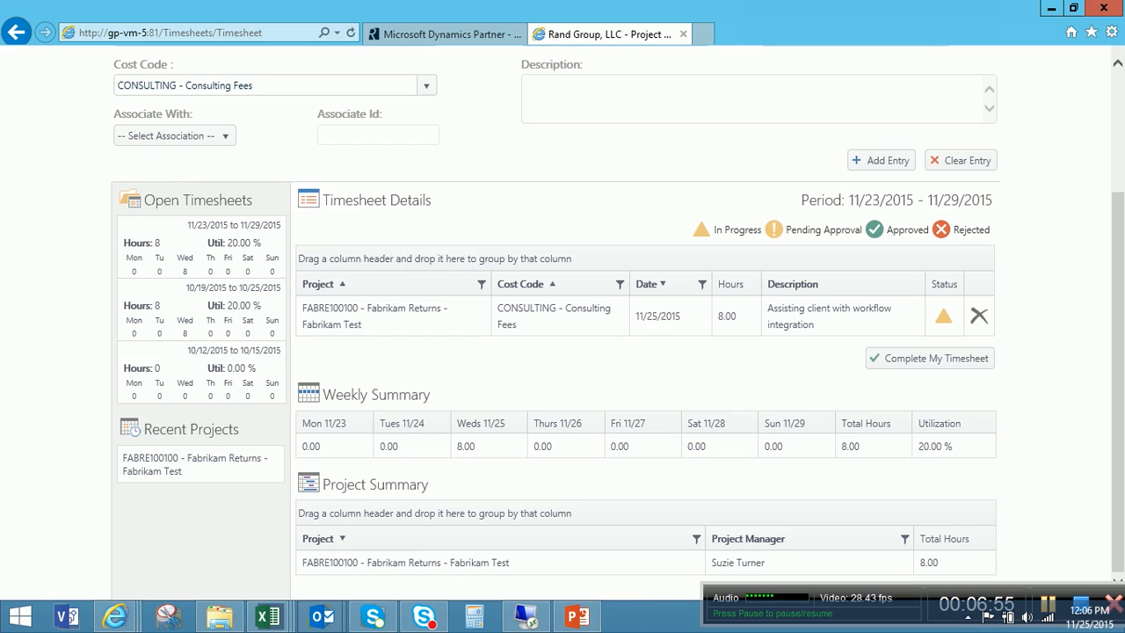
pyautogui.scroll(3, 563, 351)
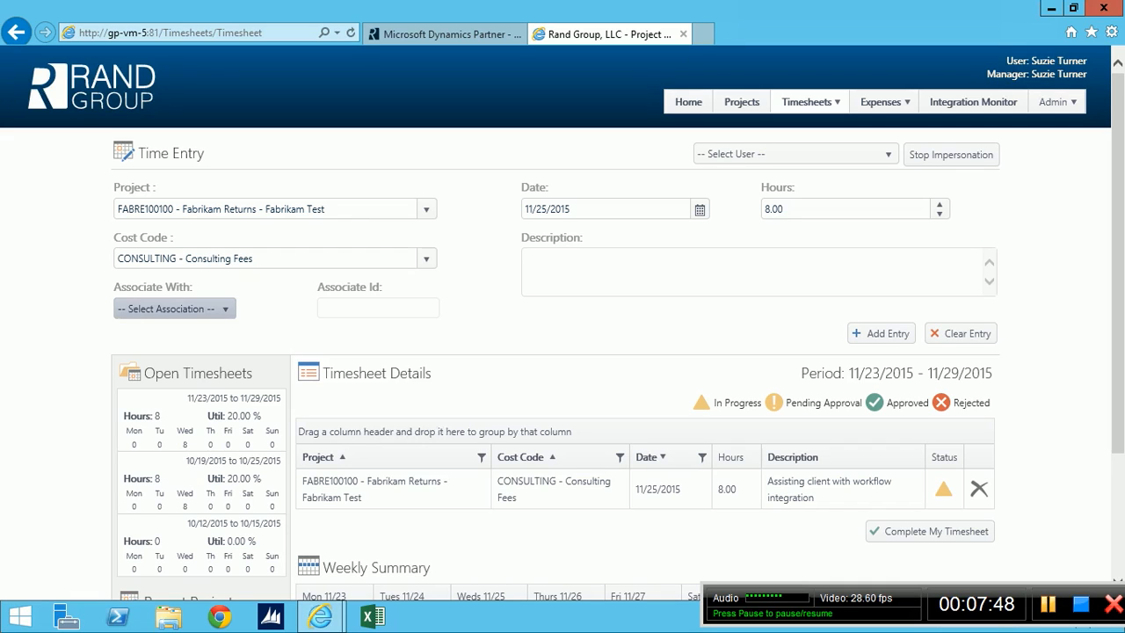
pyautogui.click(225, 309)
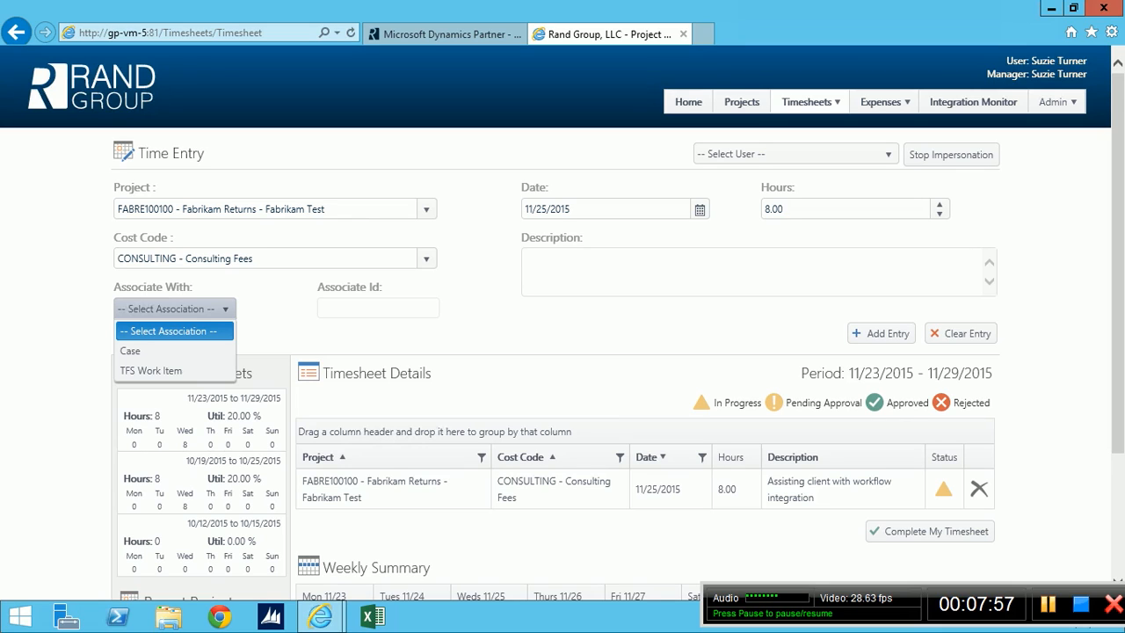
pyautogui.press('Escape')
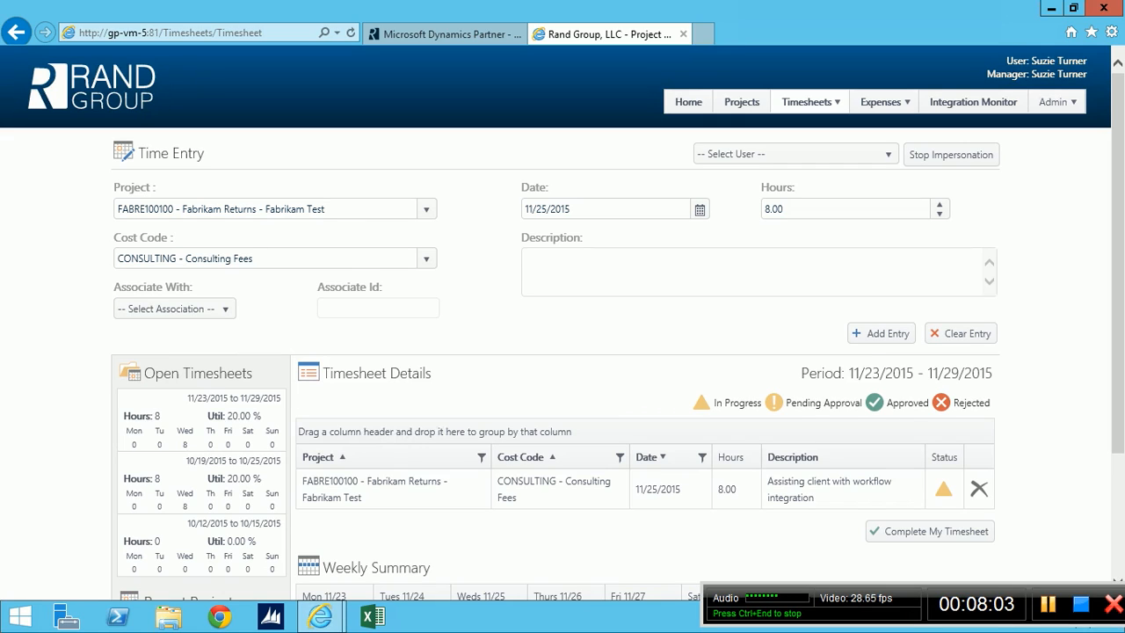
# Copy the 11/25/2015 time entry as a new entry dated 11/26/2015 with 12 hours.
pyautogui.click(645, 489)
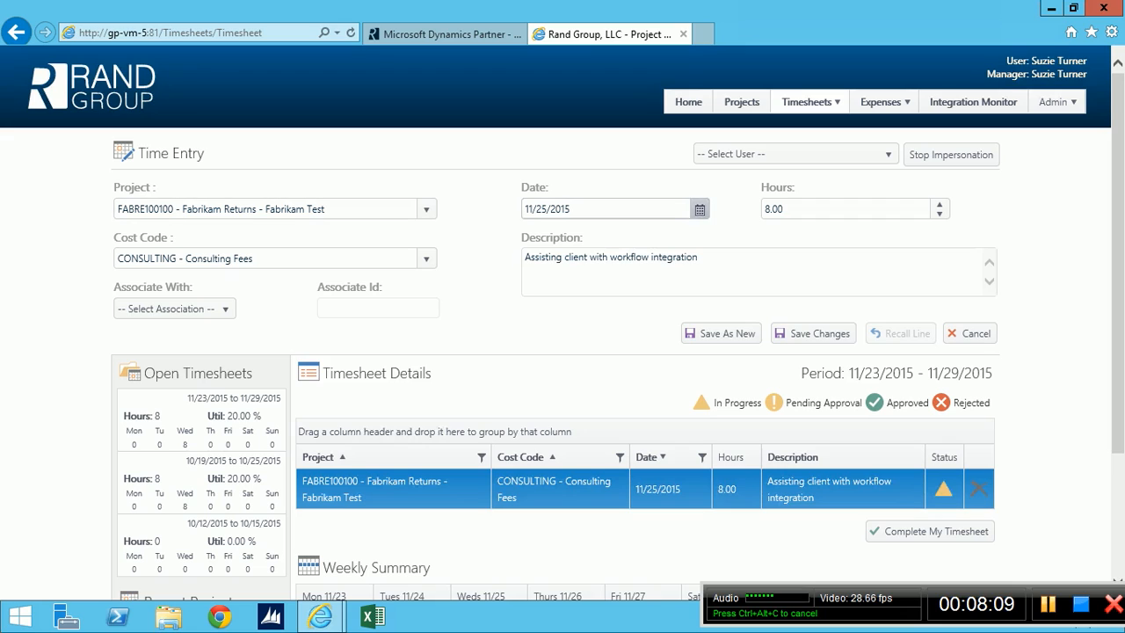
pyautogui.click(779, 209)
pyautogui.press('BackSpace')
pyautogui.write('12')
pyautogui.click(701, 257)
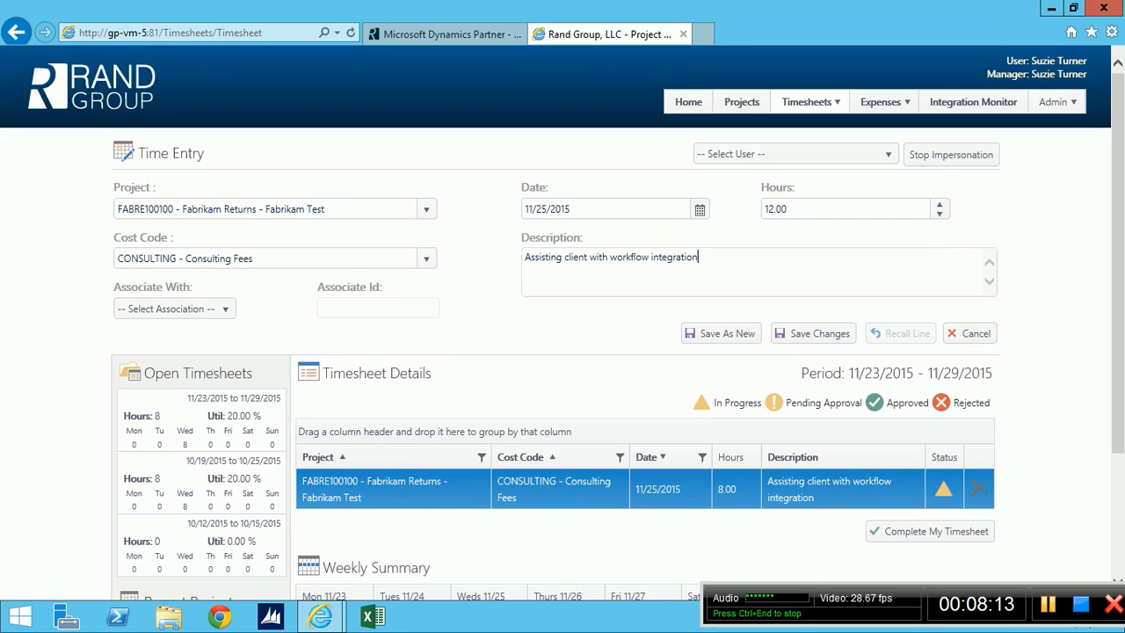
pyautogui.click(700, 209)
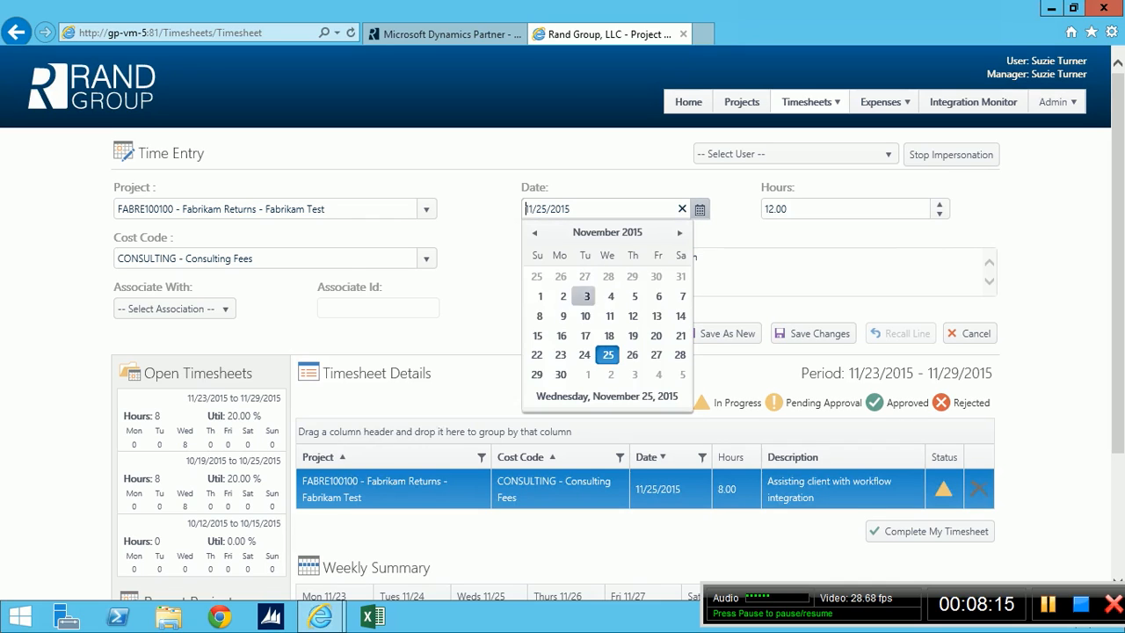
pyautogui.click(633, 291)
pyautogui.click(722, 333)
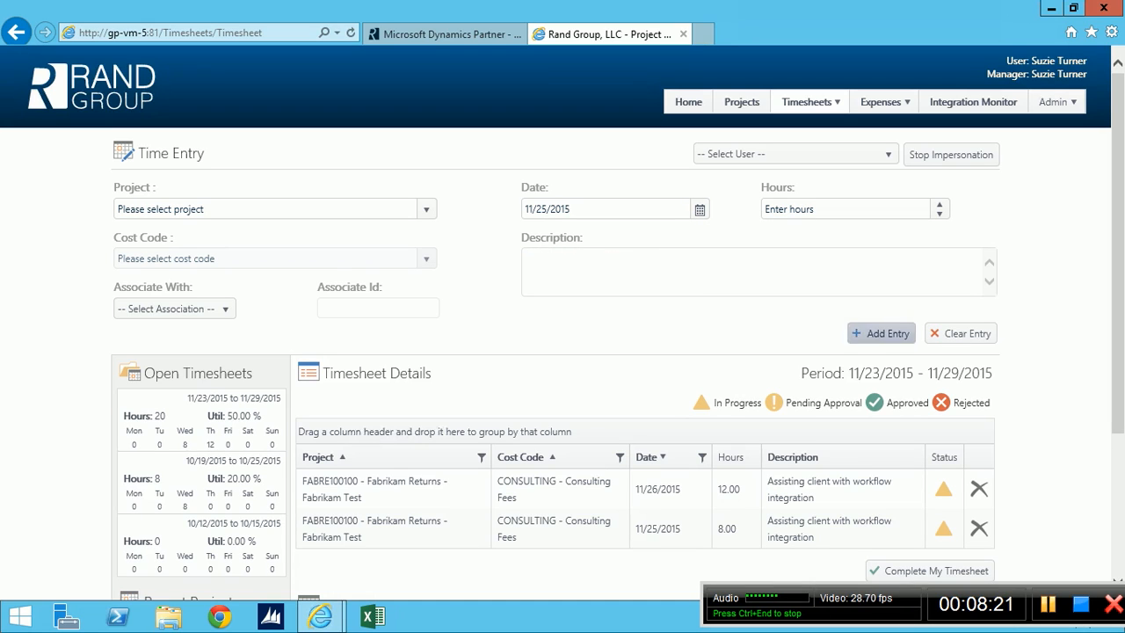
# Select the 11/26/2015 entry, check the project filter options, and sort the timesheet details by project in descending order.
pyautogui.click(546, 490)
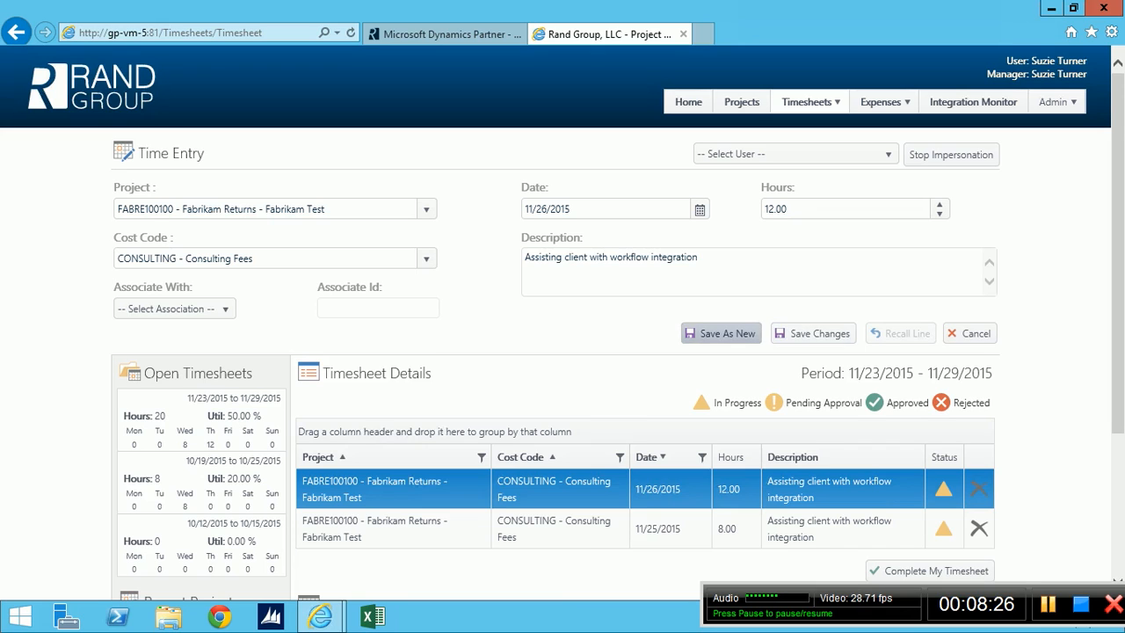
pyautogui.scroll(-3, 563, 396)
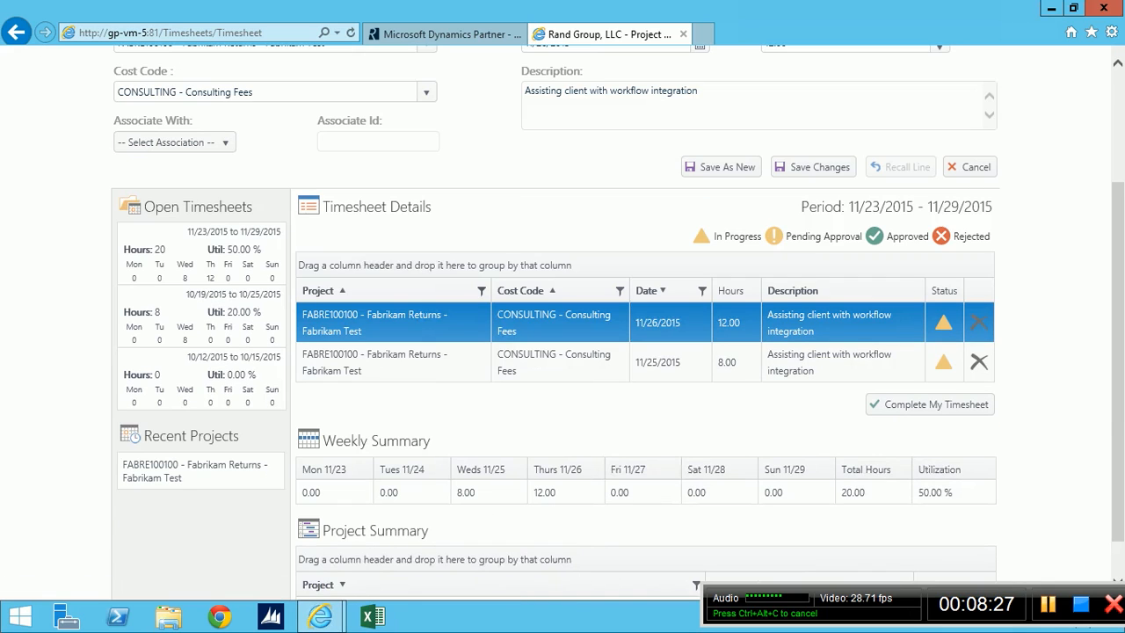
pyautogui.click(482, 290)
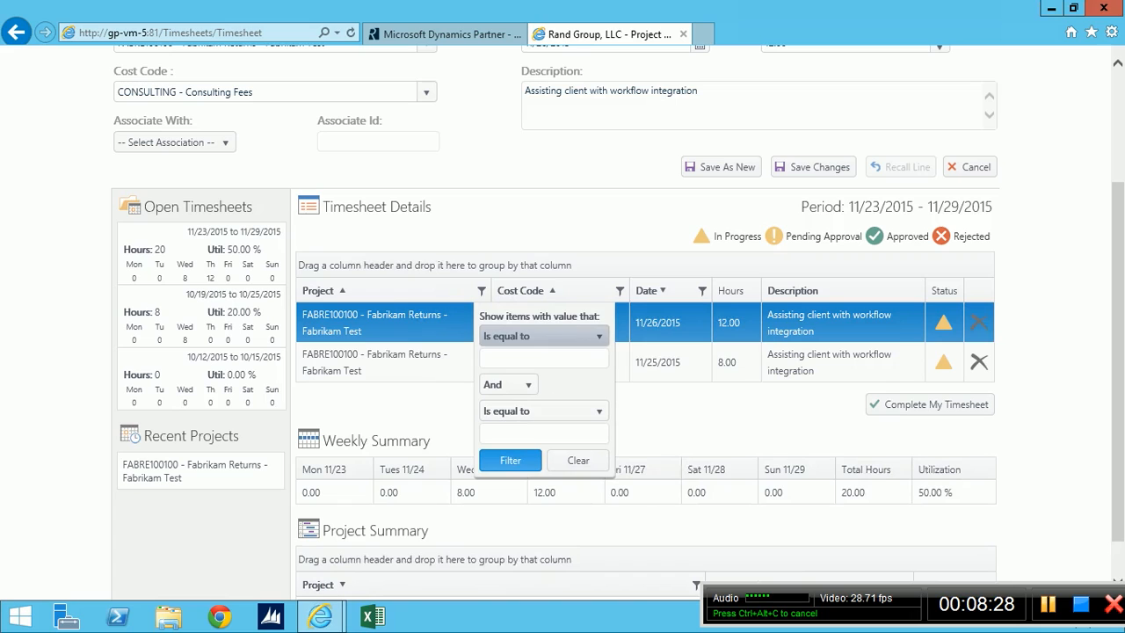
pyautogui.press('Tab')
pyautogui.press('Tab')
pyautogui.press('Tab')
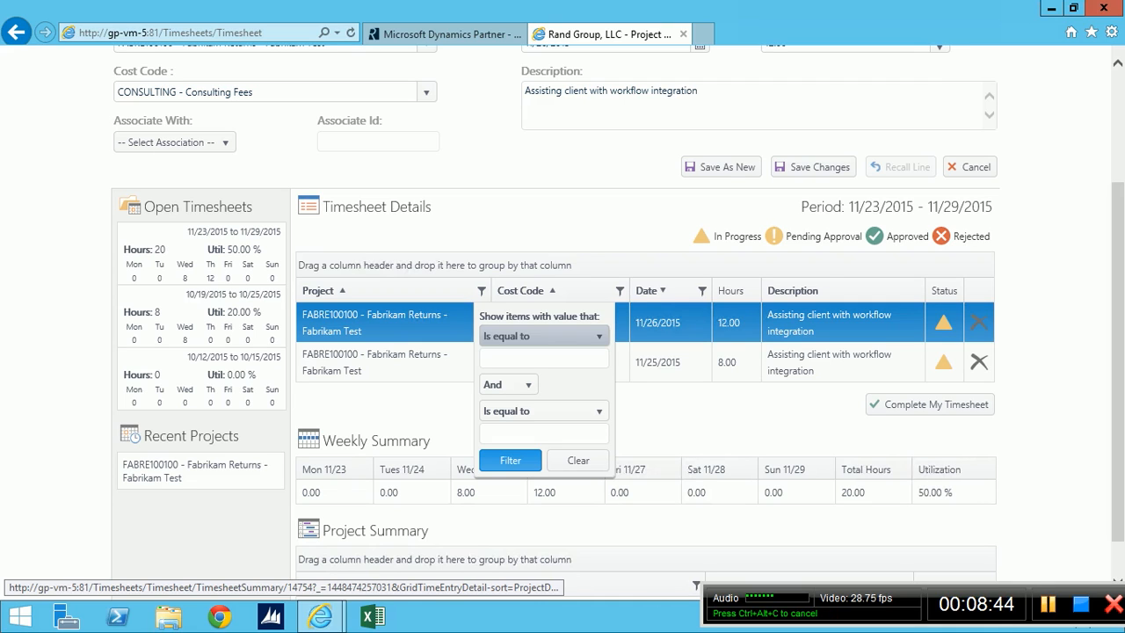
pyautogui.click(319, 291)
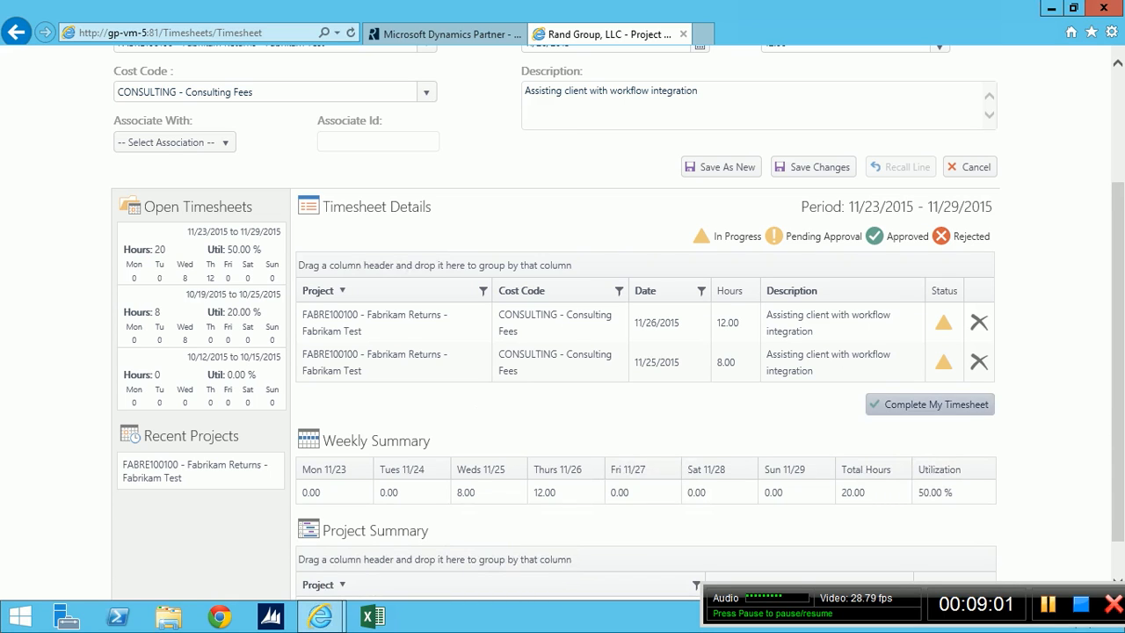
# Open the pending timesheet approvals by project and view the details for FABRE100100 - Fabrikam Returns - Fabrikam Test.
pyautogui.scroll(2, 971, 333)
pyautogui.moveTo(881, 102)
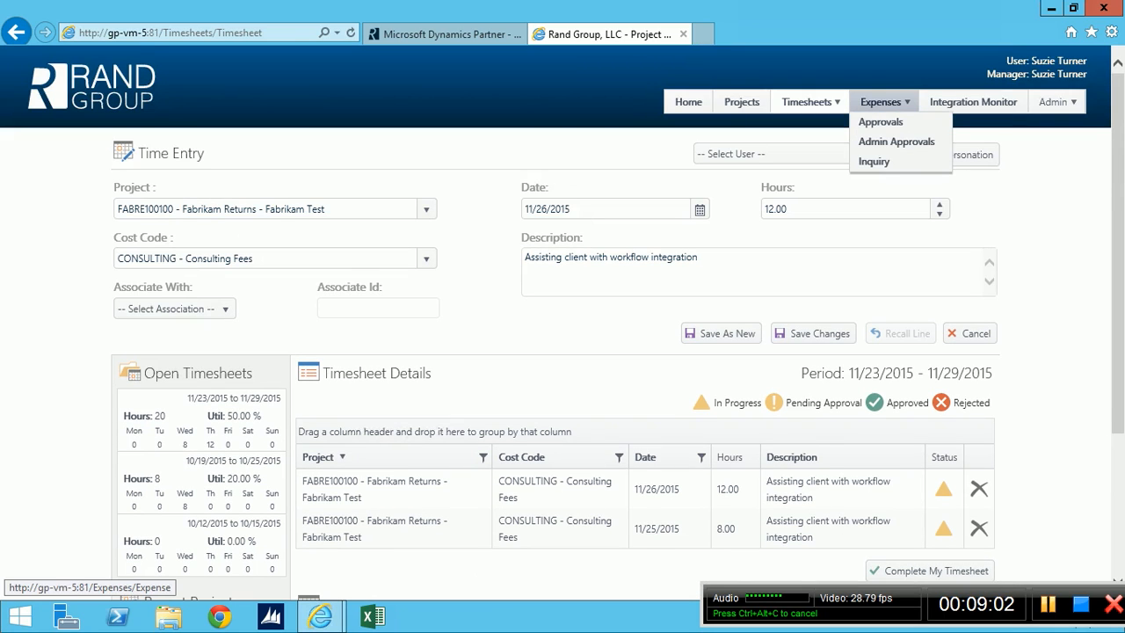
pyautogui.moveTo(807, 102)
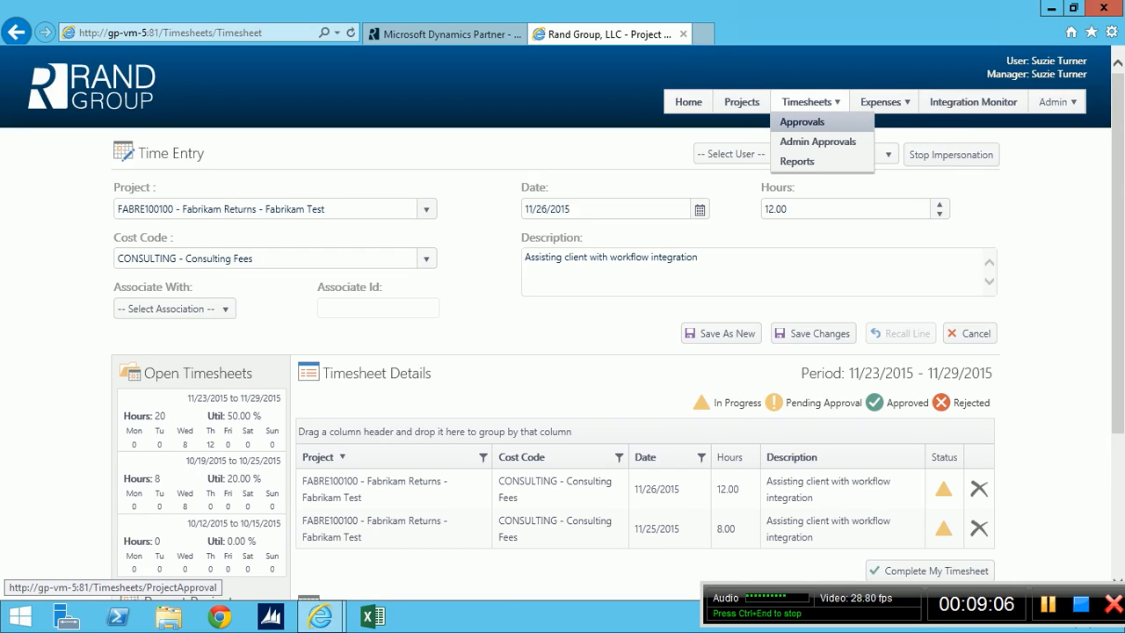
pyautogui.click(801, 122)
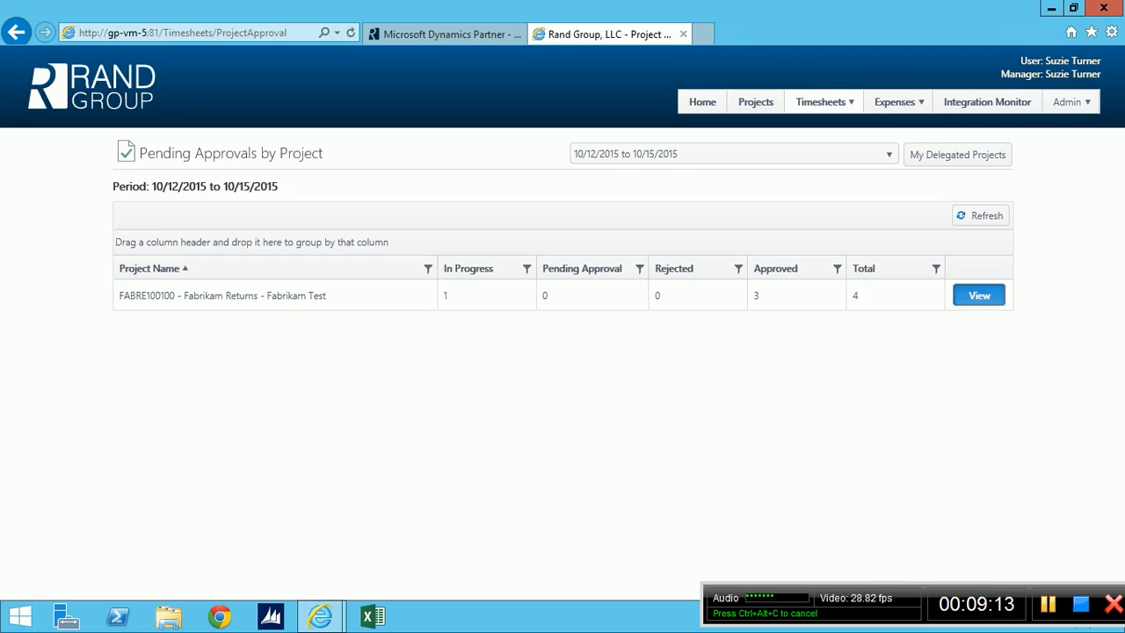
pyautogui.click(979, 296)
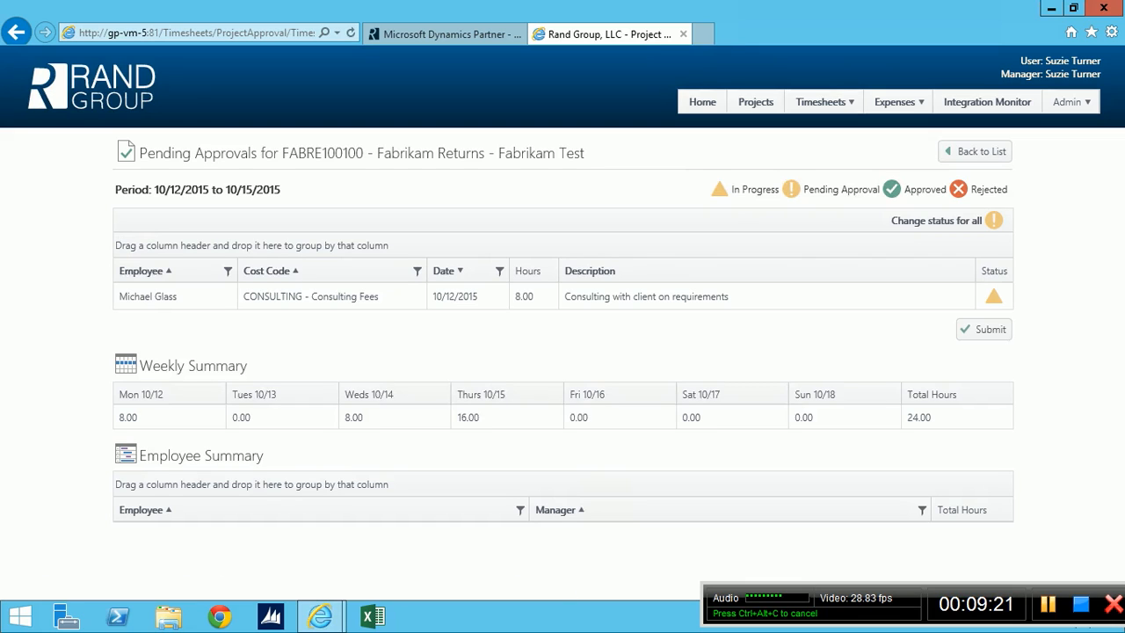
# Open the Timesheet Report Catalog and look through its employee, organizational, project management and team reports.
pyautogui.moveTo(821, 102)
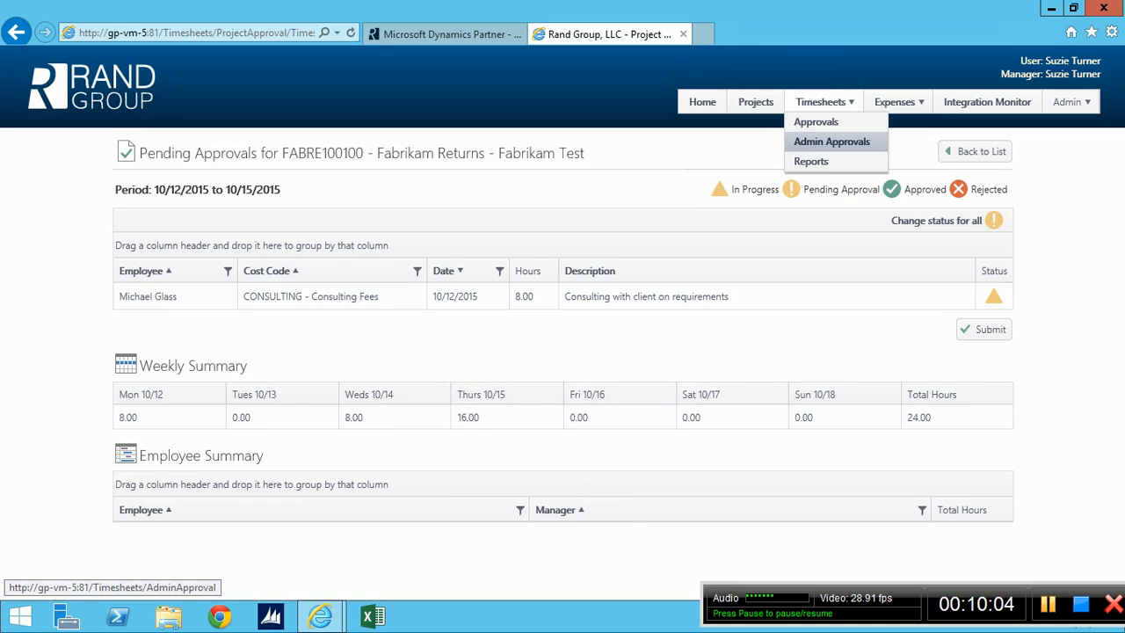
pyautogui.click(811, 161)
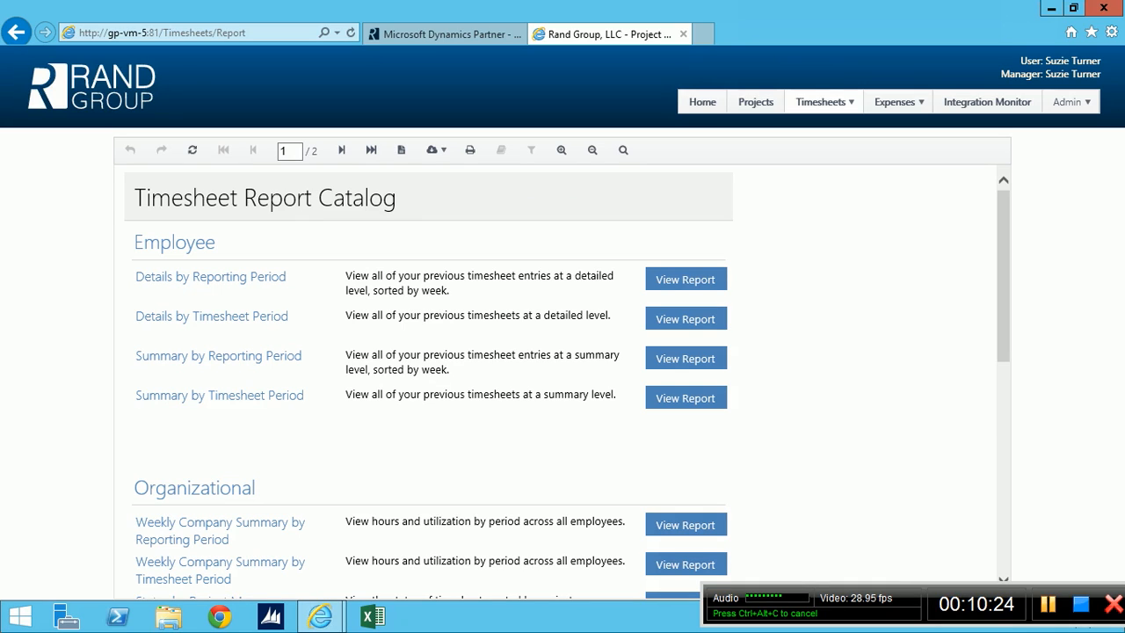
pyautogui.scroll(-5, 431, 369)
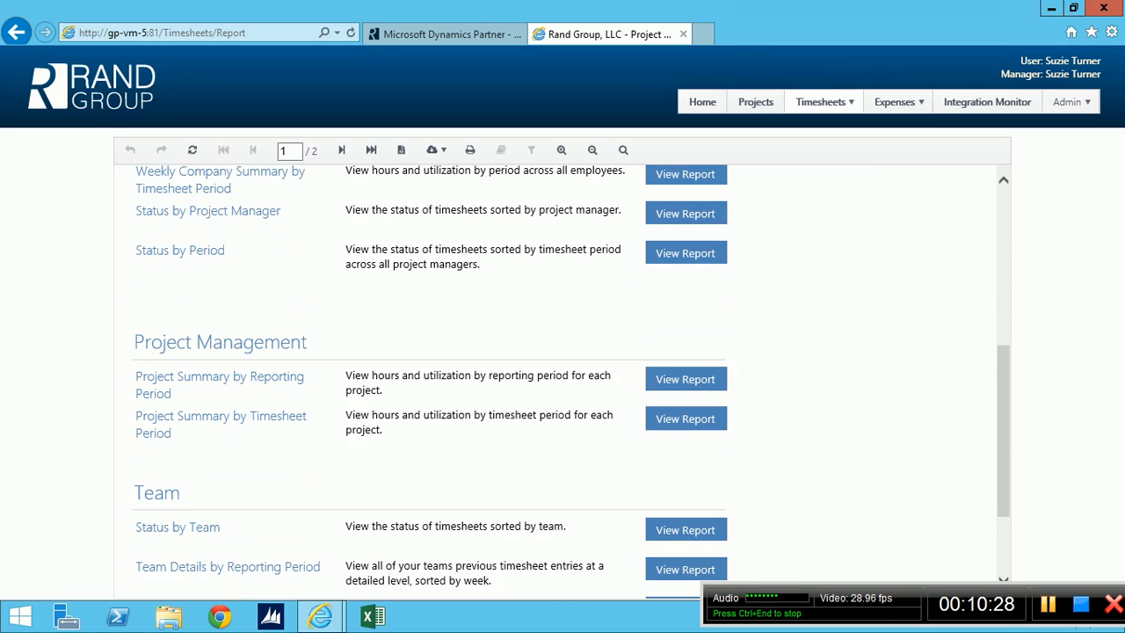
pyautogui.scroll(-2, 431, 370)
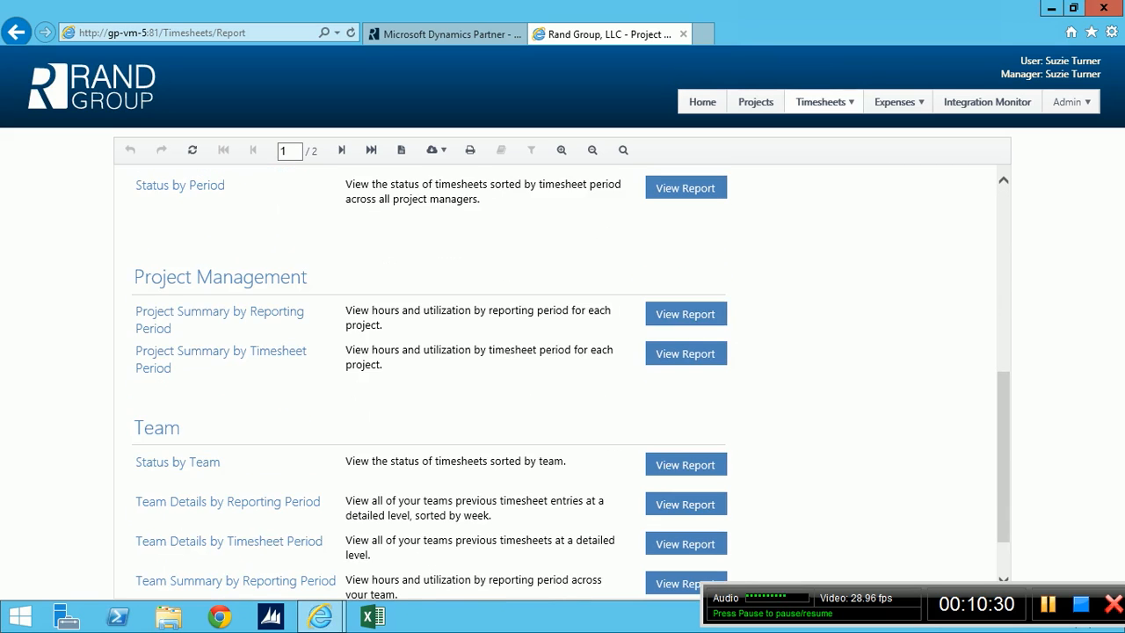
pyautogui.scroll(5, 431, 369)
pyautogui.scroll(3, 430, 369)
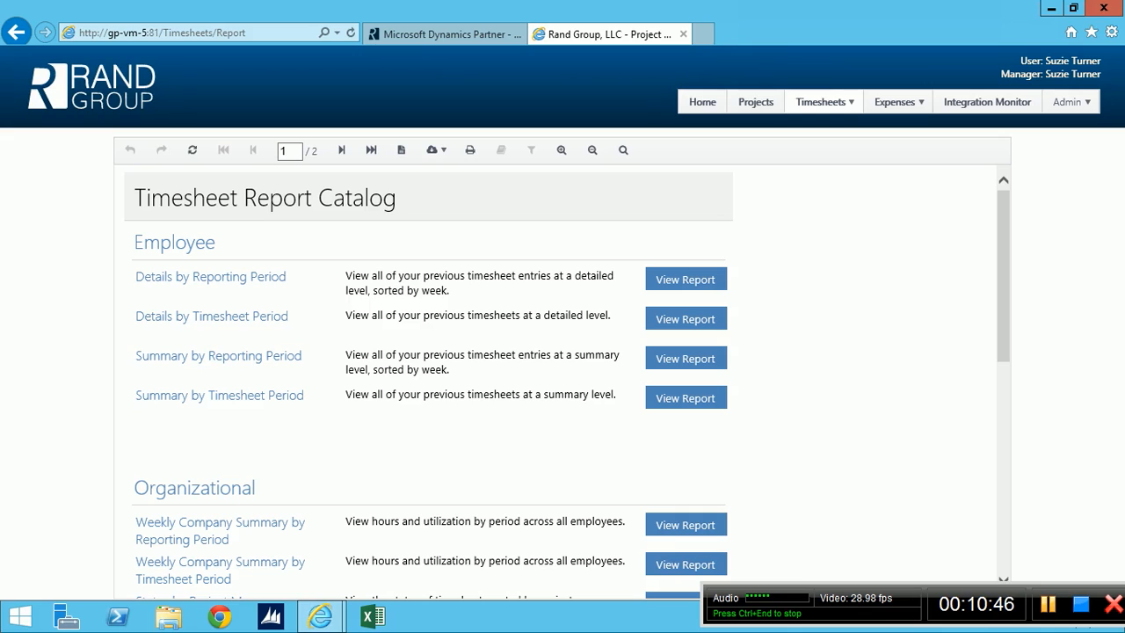
# Start an expense entry for project FABRE100100 - Fabrikam Returns - Fabrikam Test with cost code ALLOWANCE - Employee Allowances.
pyautogui.moveTo(897, 102)
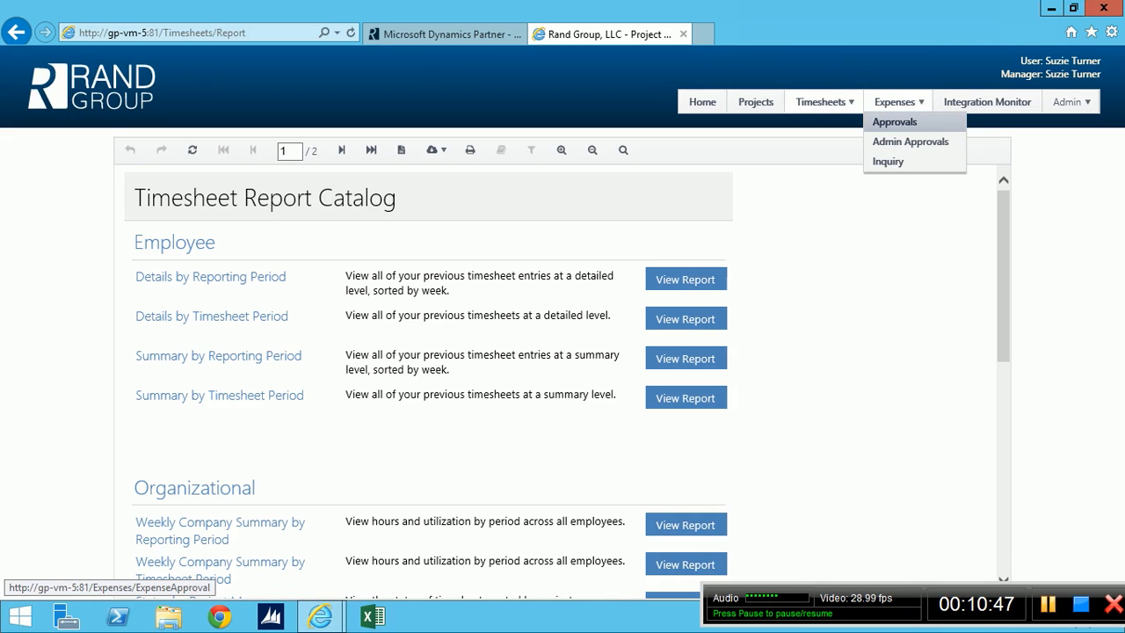
pyautogui.click(896, 102)
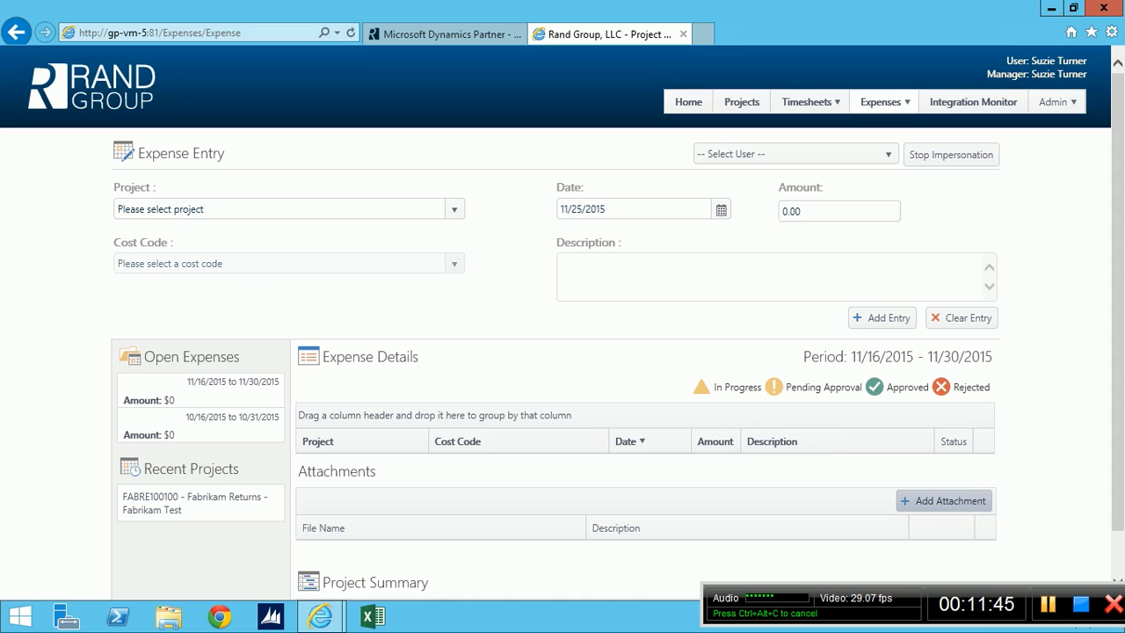
pyautogui.click(454, 210)
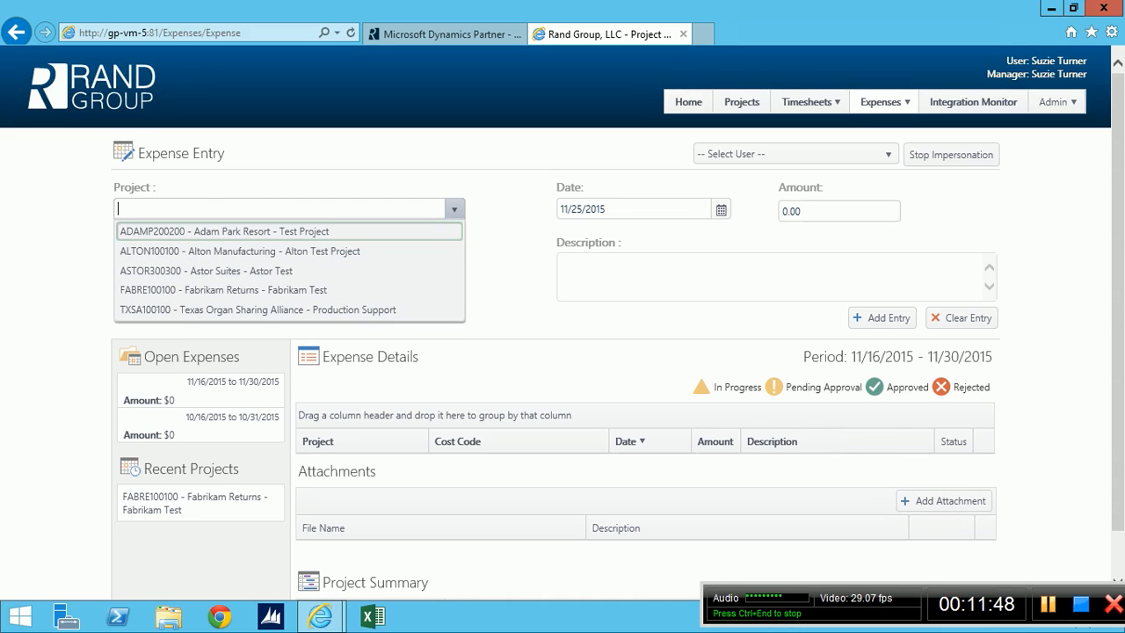
pyautogui.press('Escape')
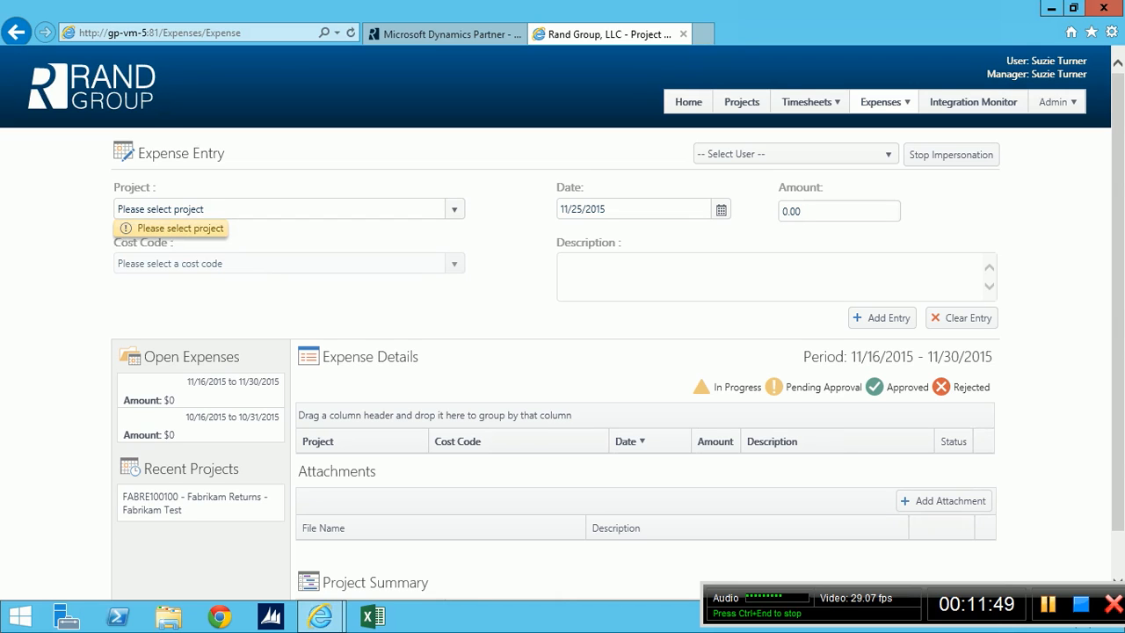
pyautogui.click(454, 209)
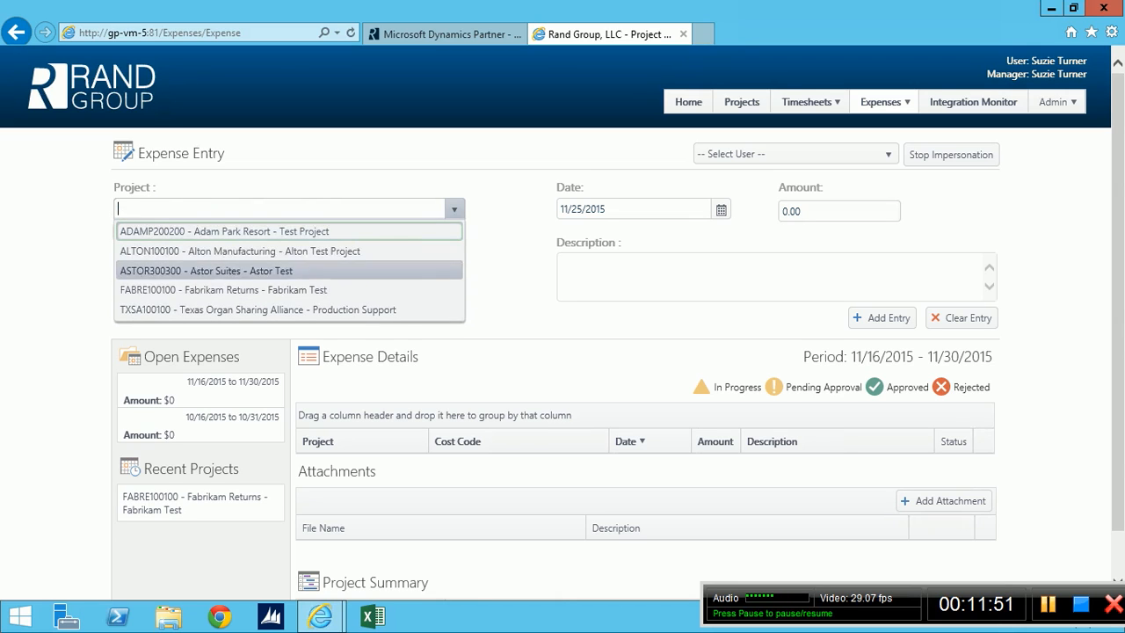
pyautogui.click(223, 289)
pyautogui.click(454, 264)
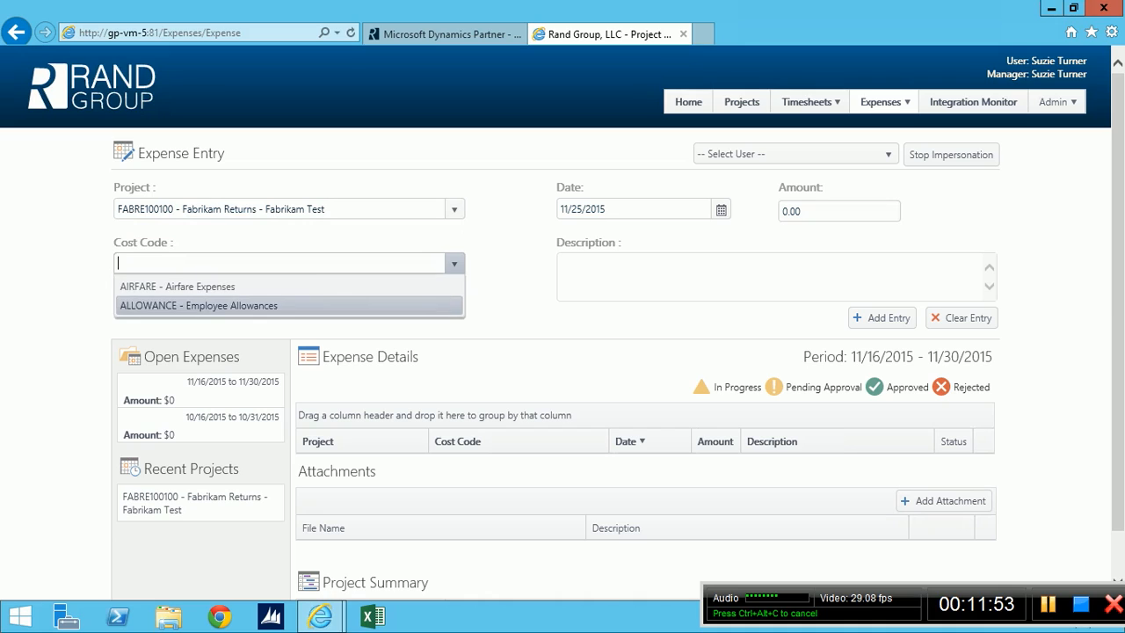
pyautogui.press('Return')
# Set the expense amount to 120, describe it as "Lunch with client" and add the entry to the expense details.
pyautogui.press('Tab')
pyautogui.press('Tab')
pyautogui.press('Tab')
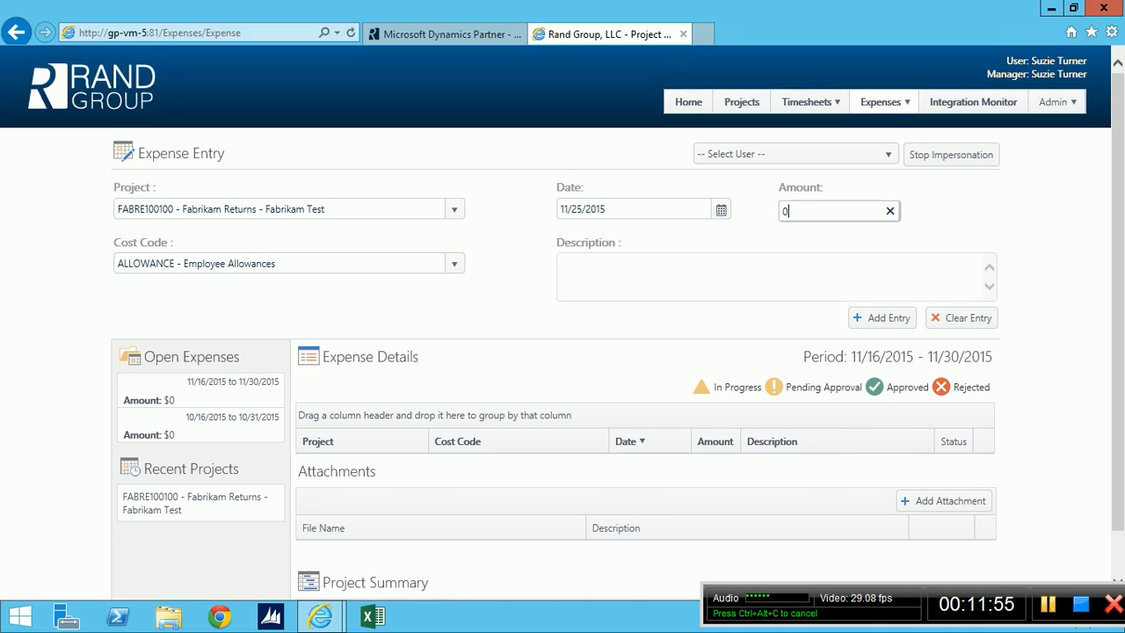
pyautogui.press('BackSpace')
pyautogui.write('120')
pyautogui.press('Tab')
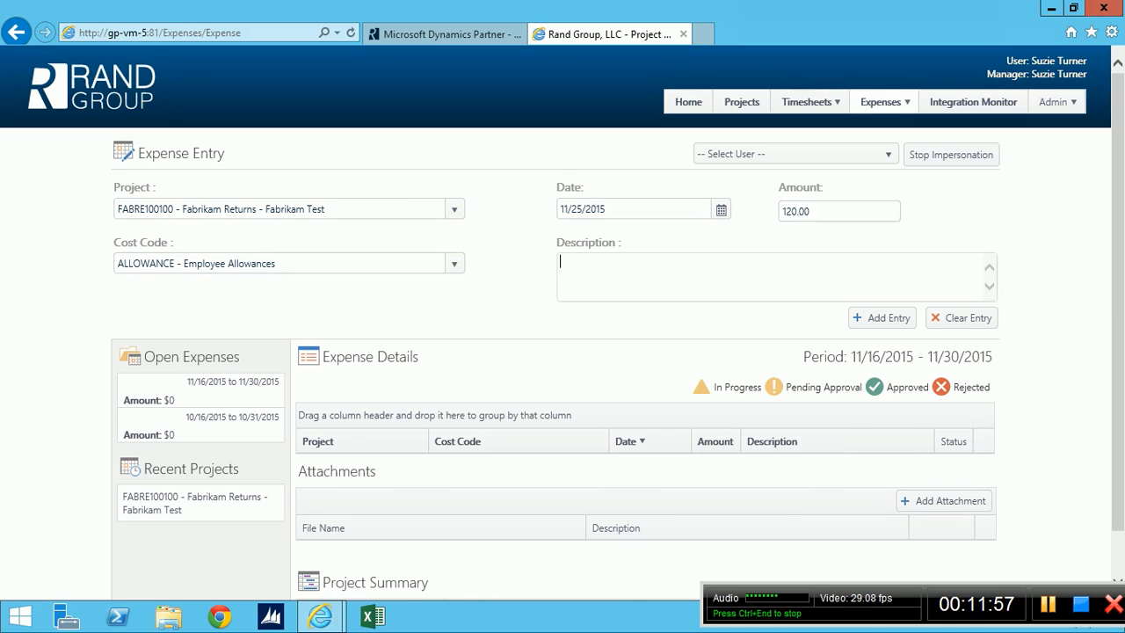
pyautogui.write('Lu')
pyautogui.press('BackSpace')
pyautogui.press('BackSpace')
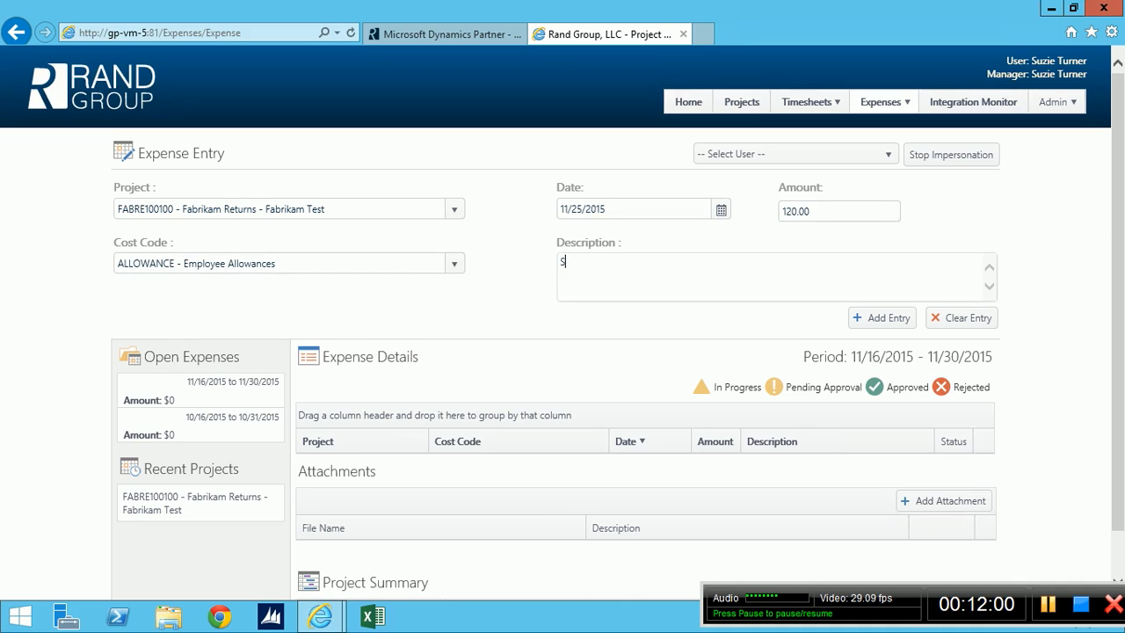
pyautogui.write('Lunch with client')
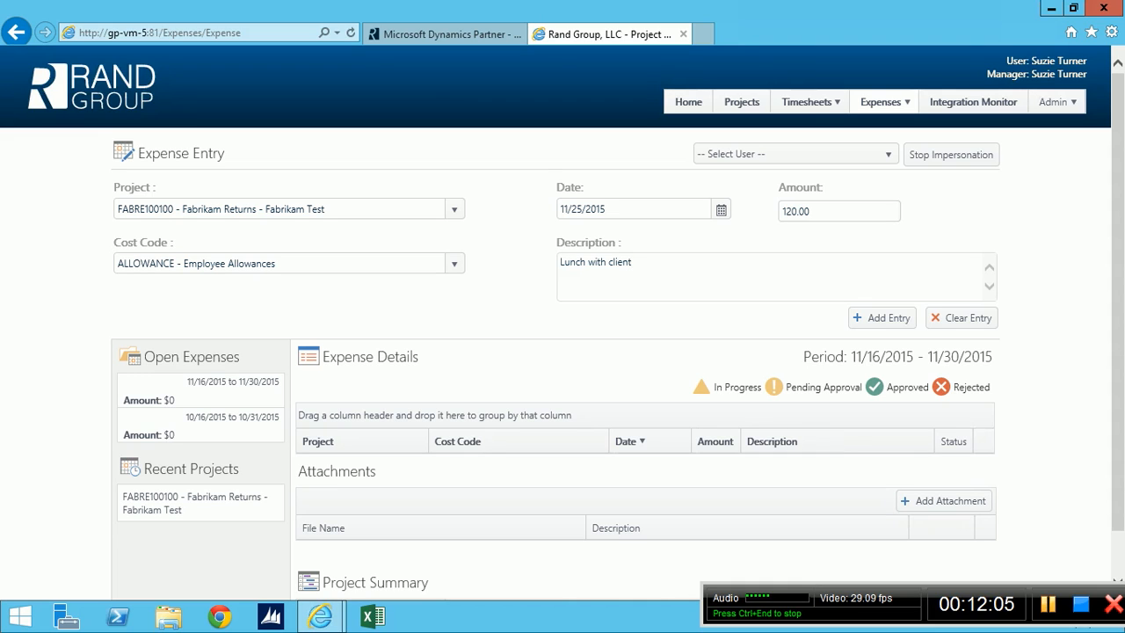
pyautogui.click(882, 319)
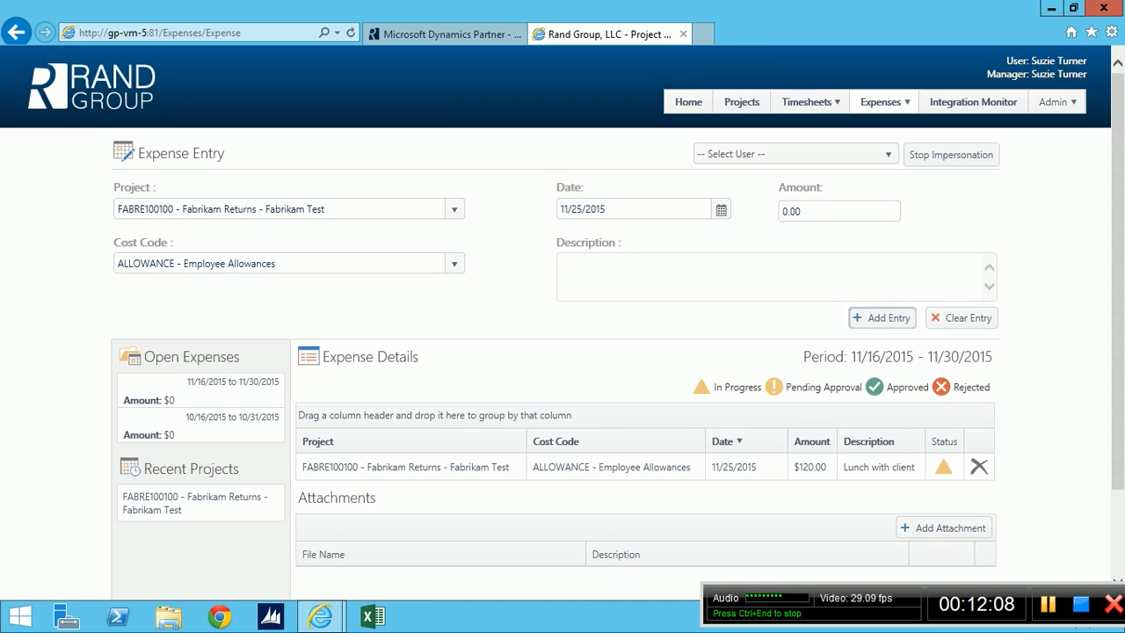
pyautogui.scroll(-1, 562, 351)
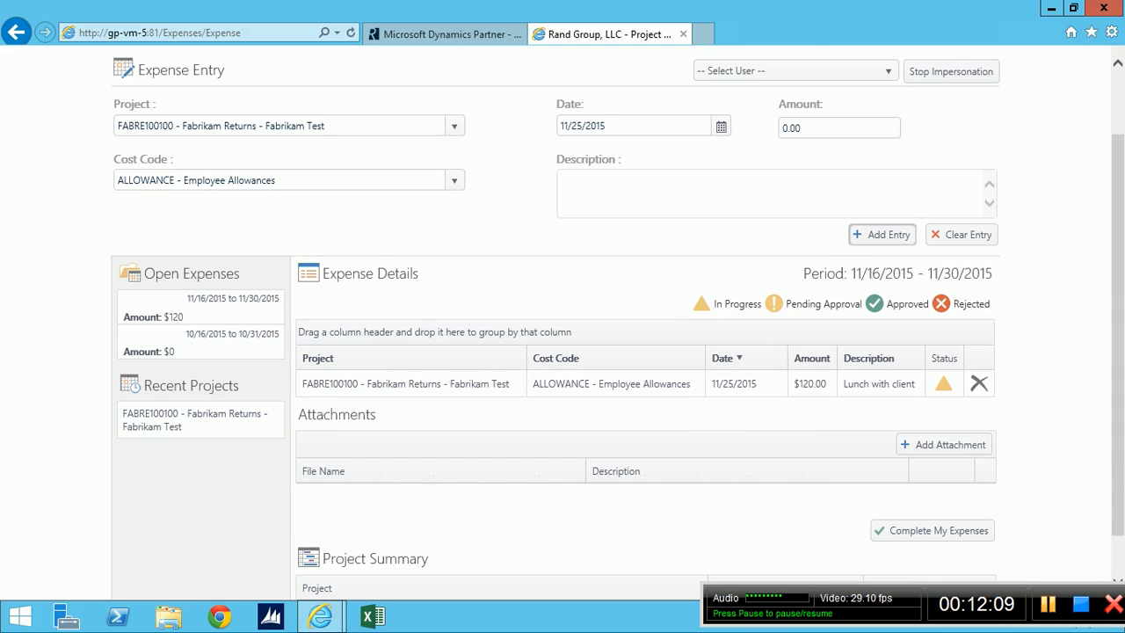
# Review the expense entry's details, attachments and project summary, and open the Integration Monitor to view the configured integrations.
pyautogui.scroll(-1, 618, 325)
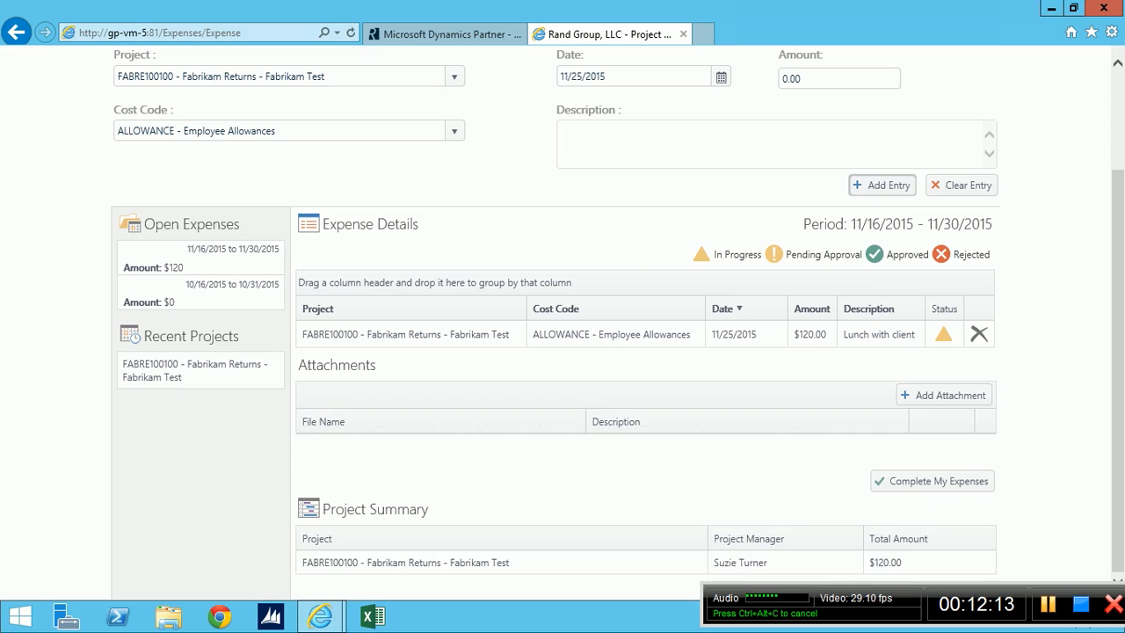
pyautogui.scroll(3, 563, 321)
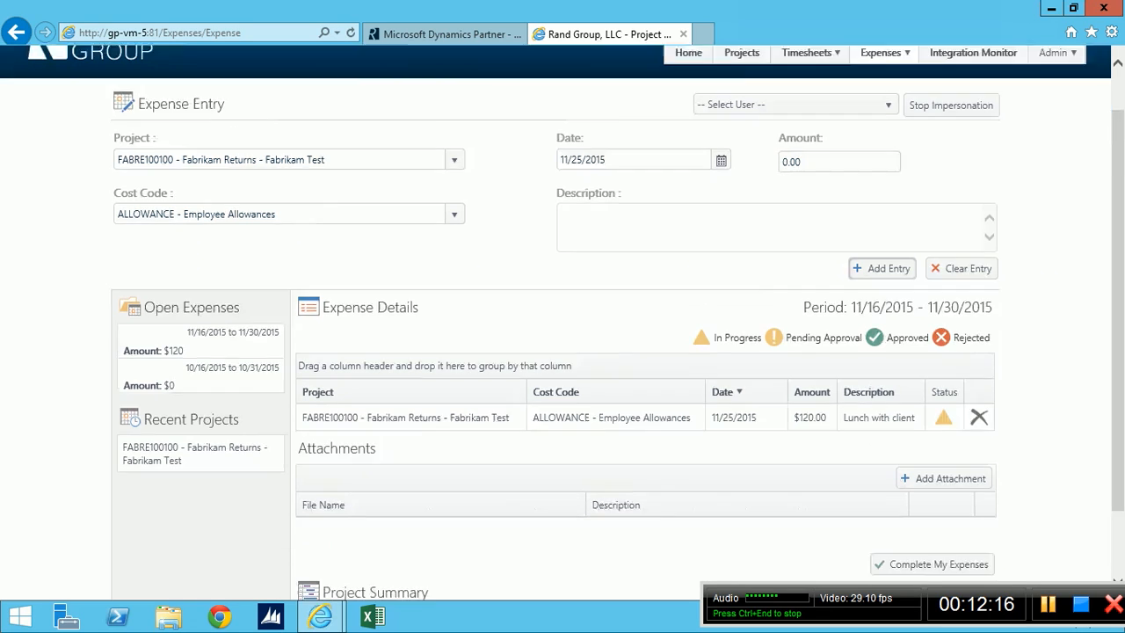
pyautogui.moveTo(881, 102)
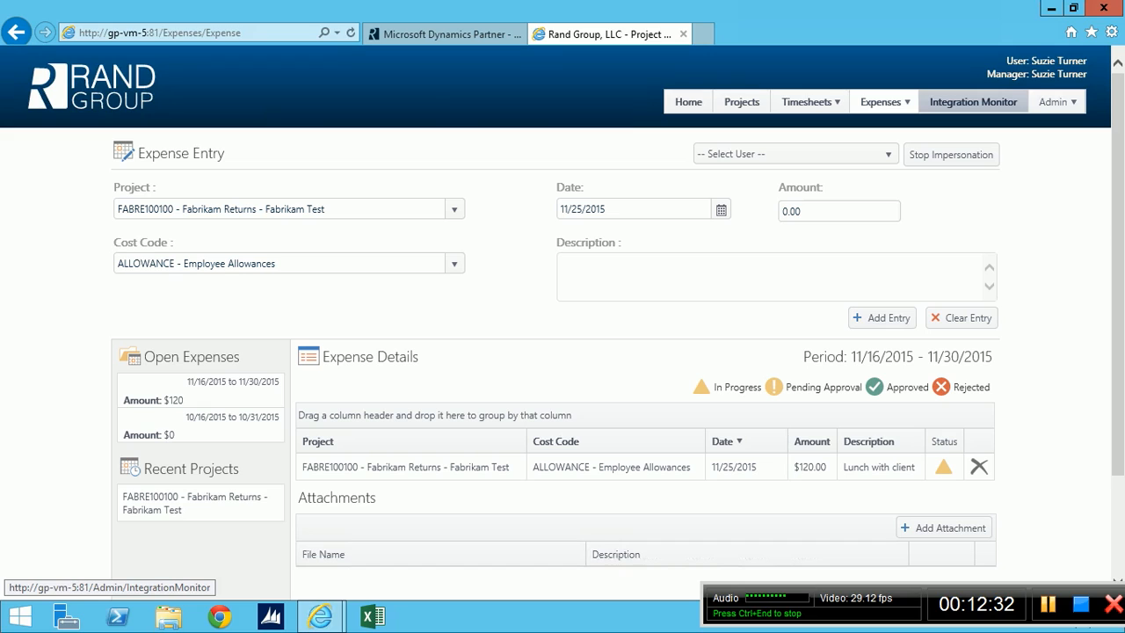
pyautogui.click(973, 102)
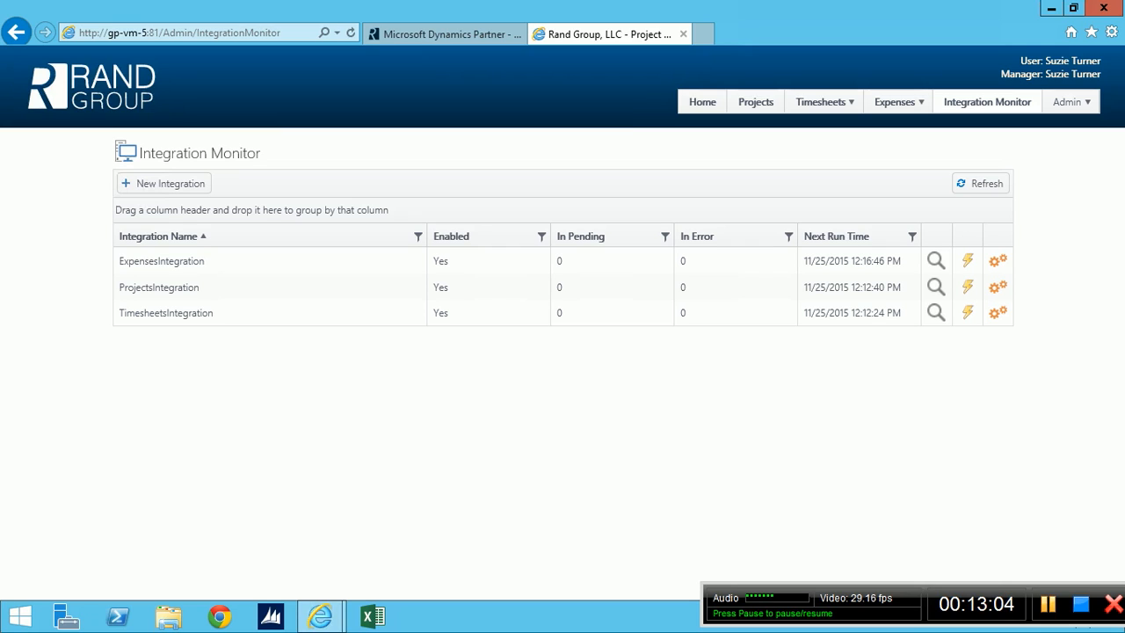
# View the administration Settings page and return to the home page for time entry.
pyautogui.click(1070, 102)
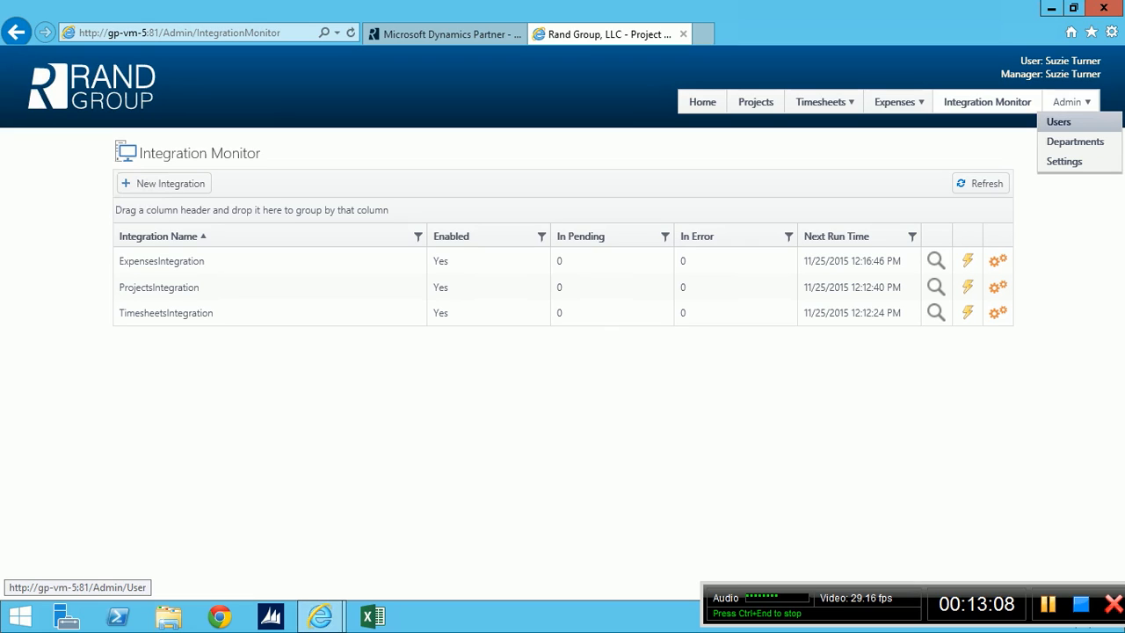
pyautogui.click(1064, 161)
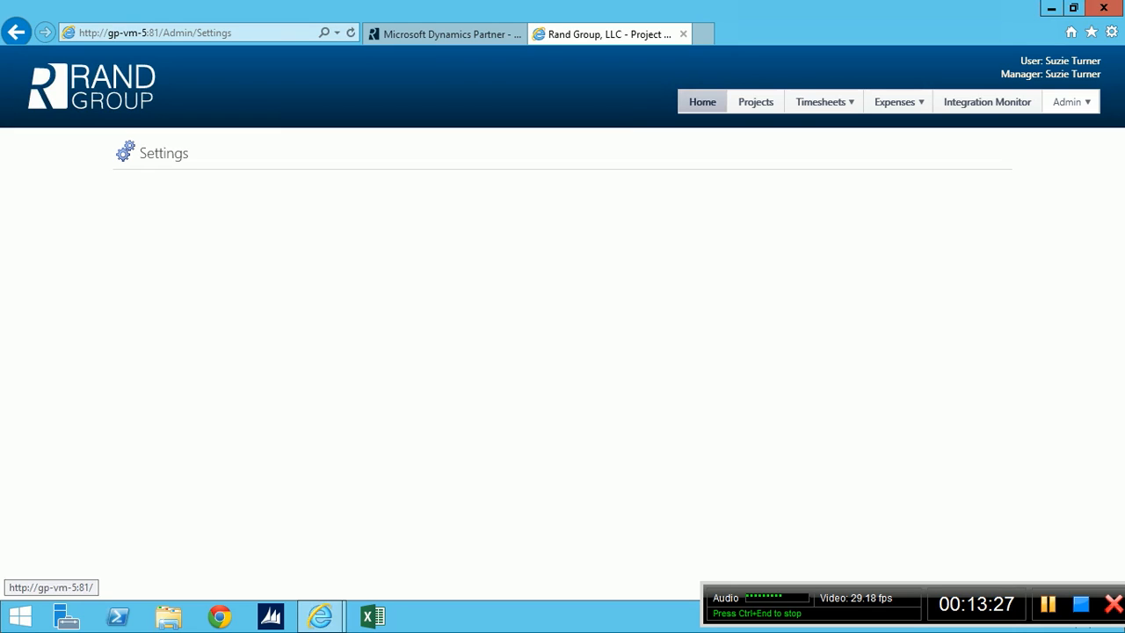
pyautogui.click(703, 102)
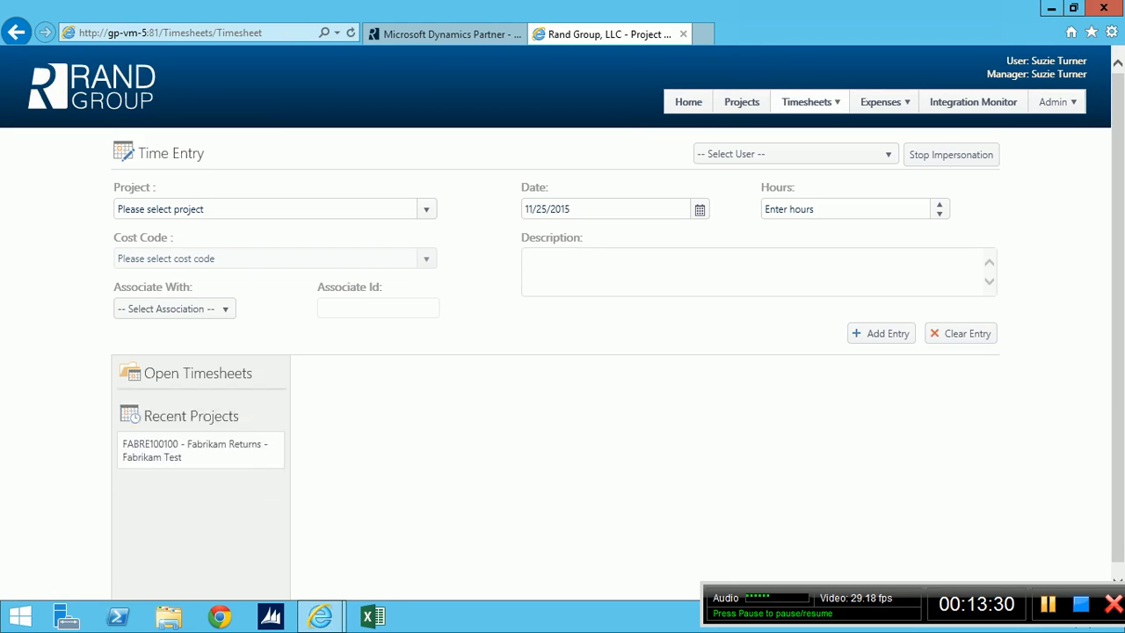